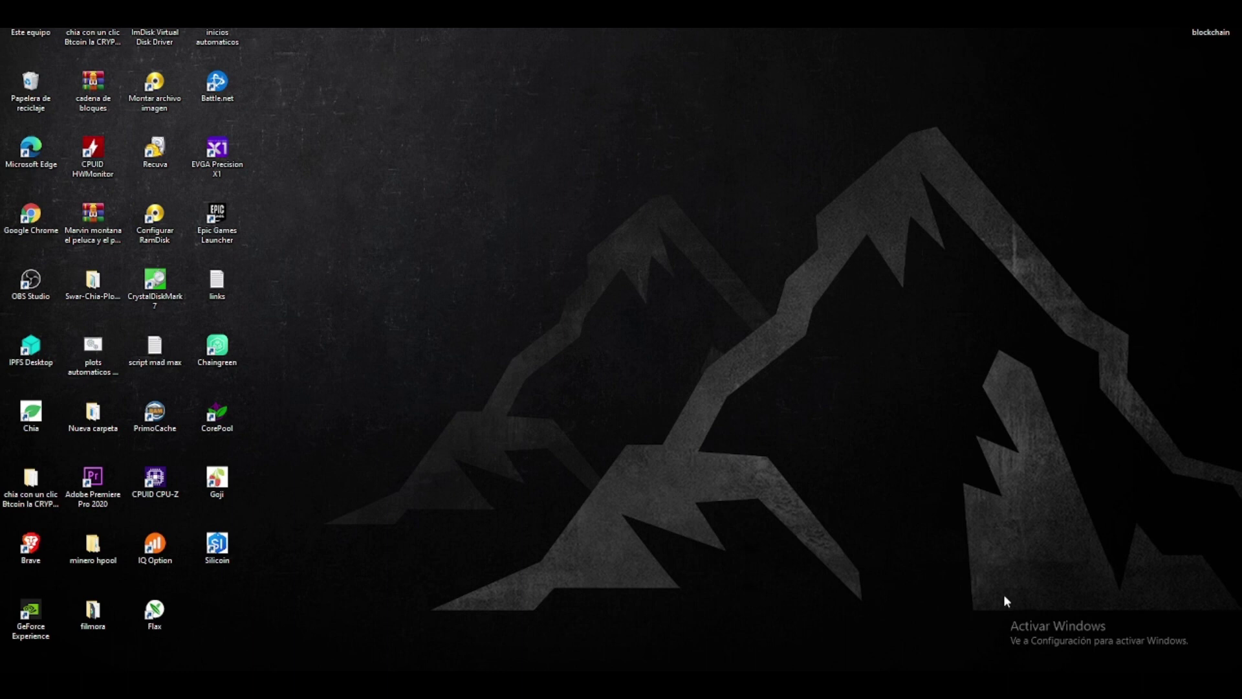
Open a Command Prompt window and run the chia command.
key(super+r)
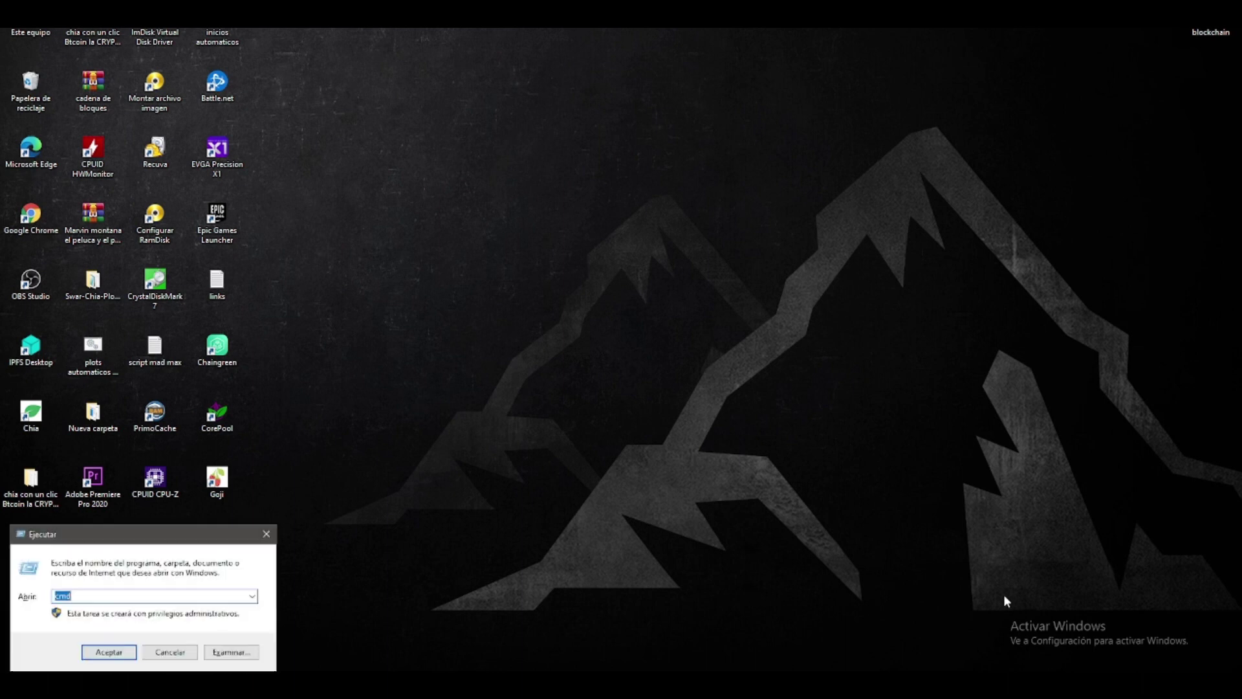
key(Return)
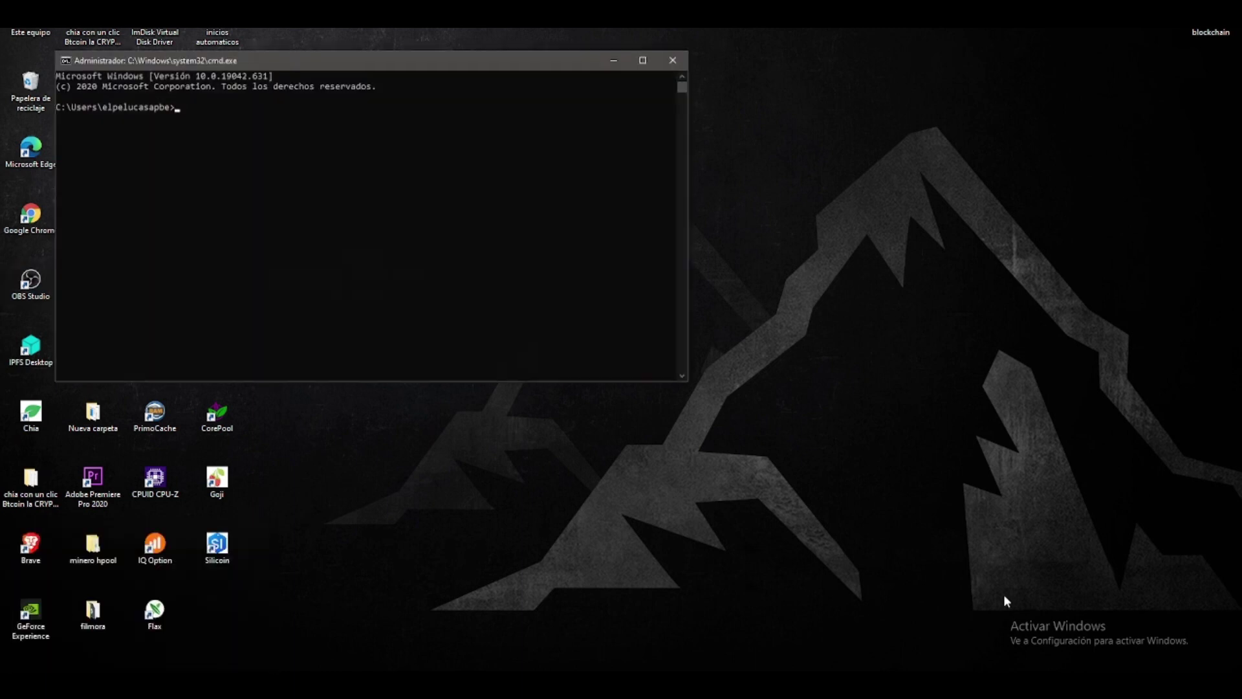
drag(552, 71, 902, 95)
text(cg)
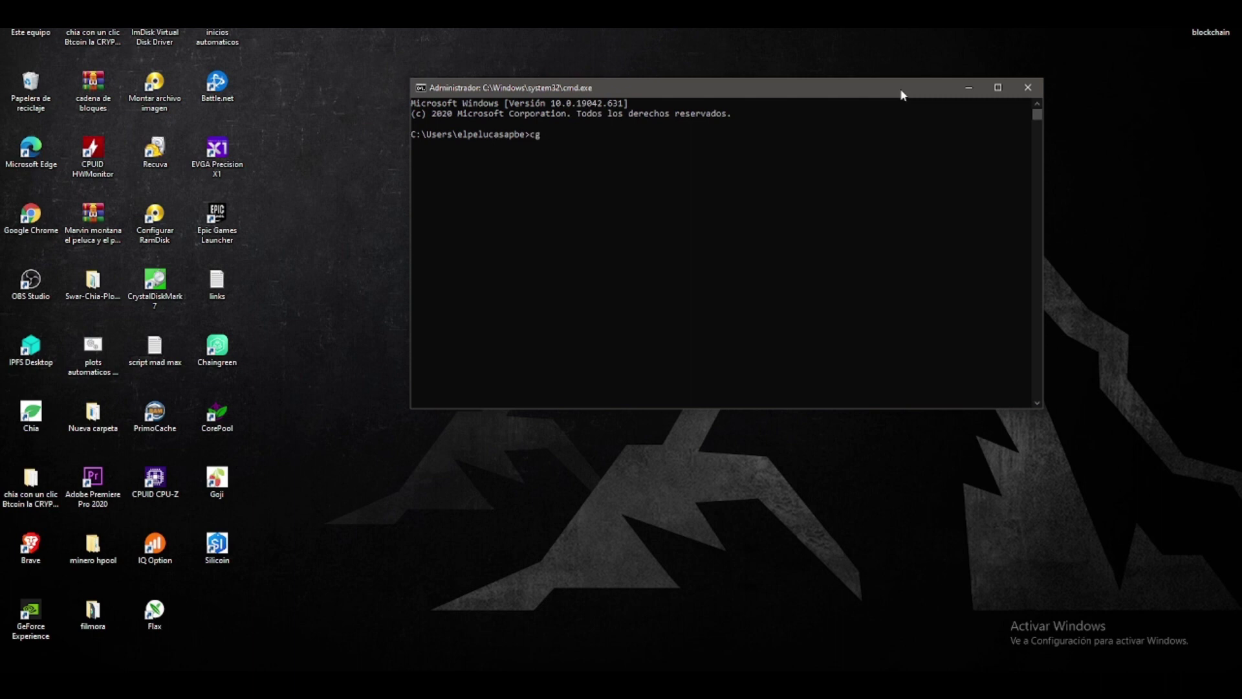
text(hia)
key(Return)
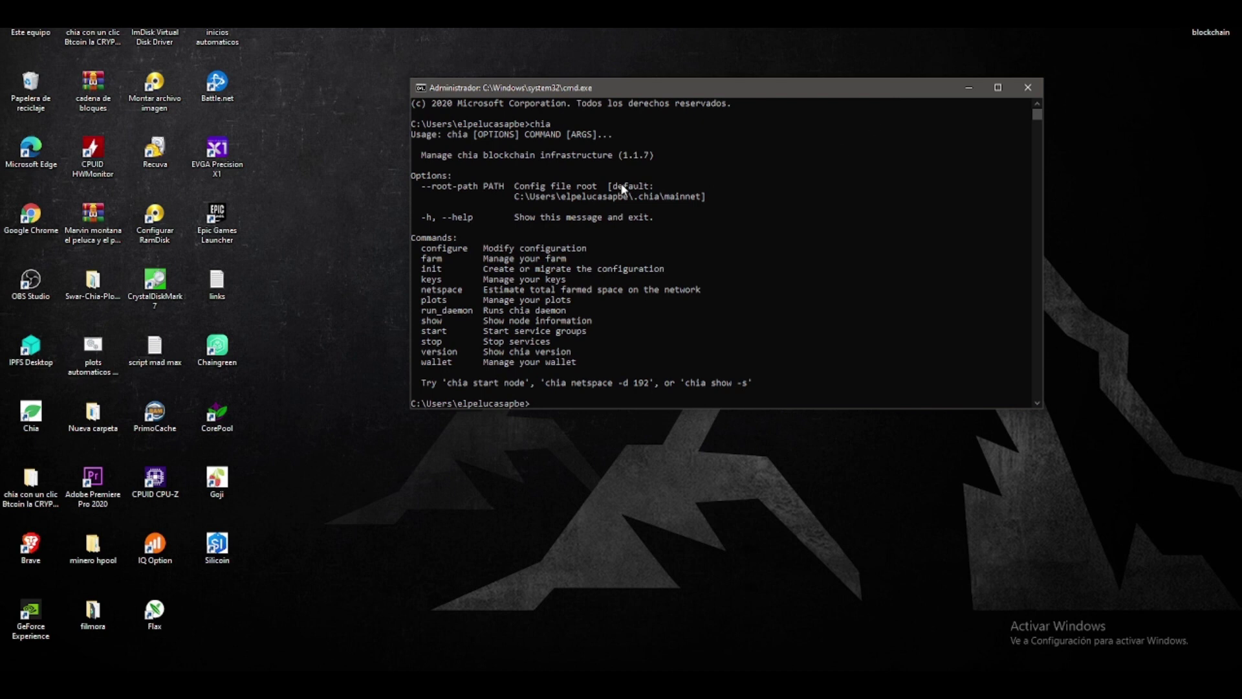
Take the Chia desktop shortcut's target path, ending in AppData\Local\chia-blockchain\Chia.exe, and enter it as the File Explorer location.
click(39, 423)
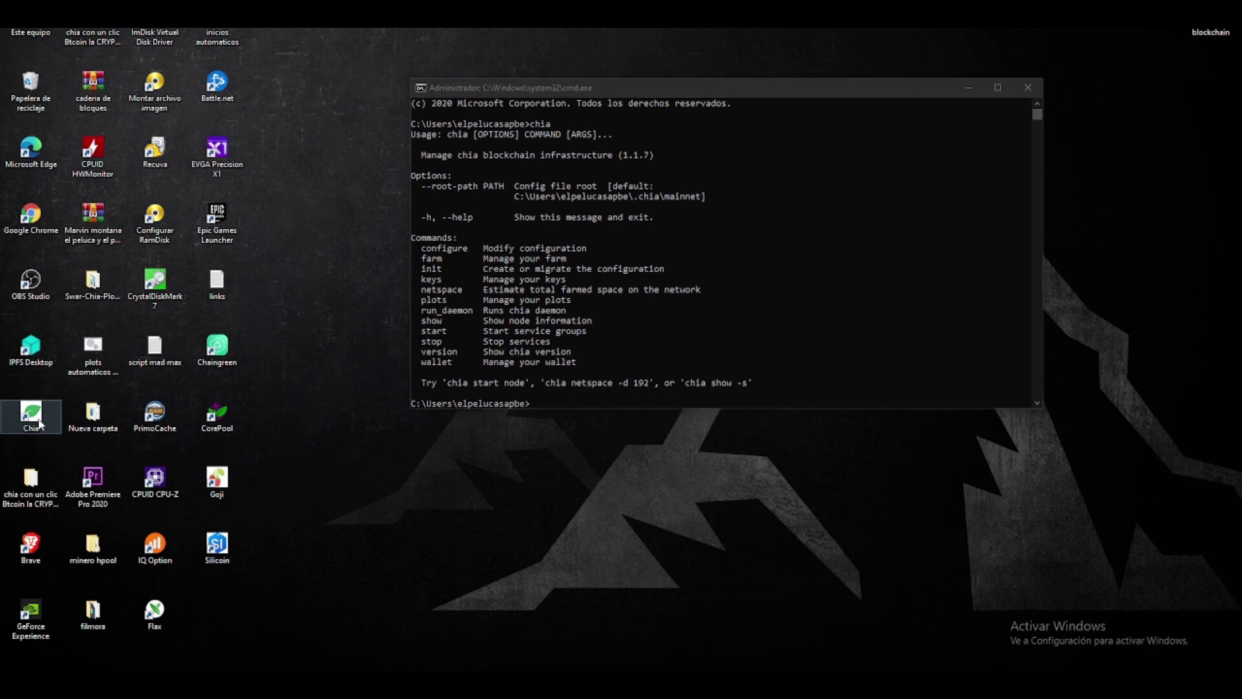
right_click(40, 423)
click(110, 409)
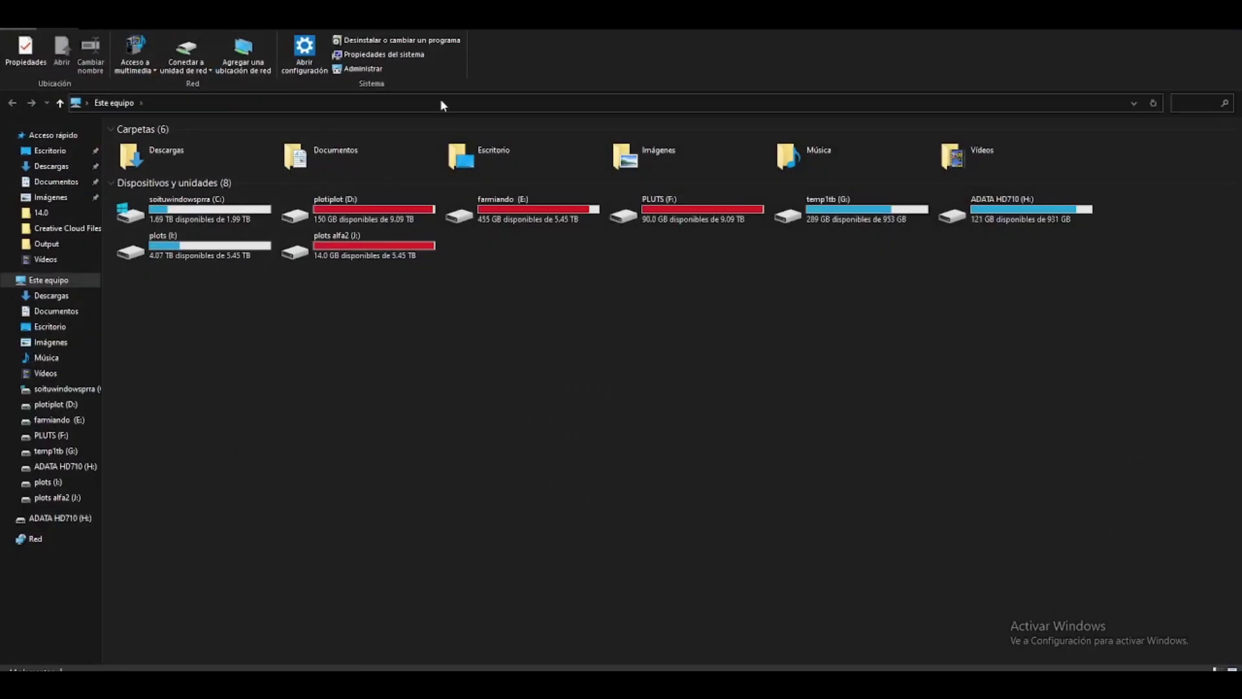
click(441, 103)
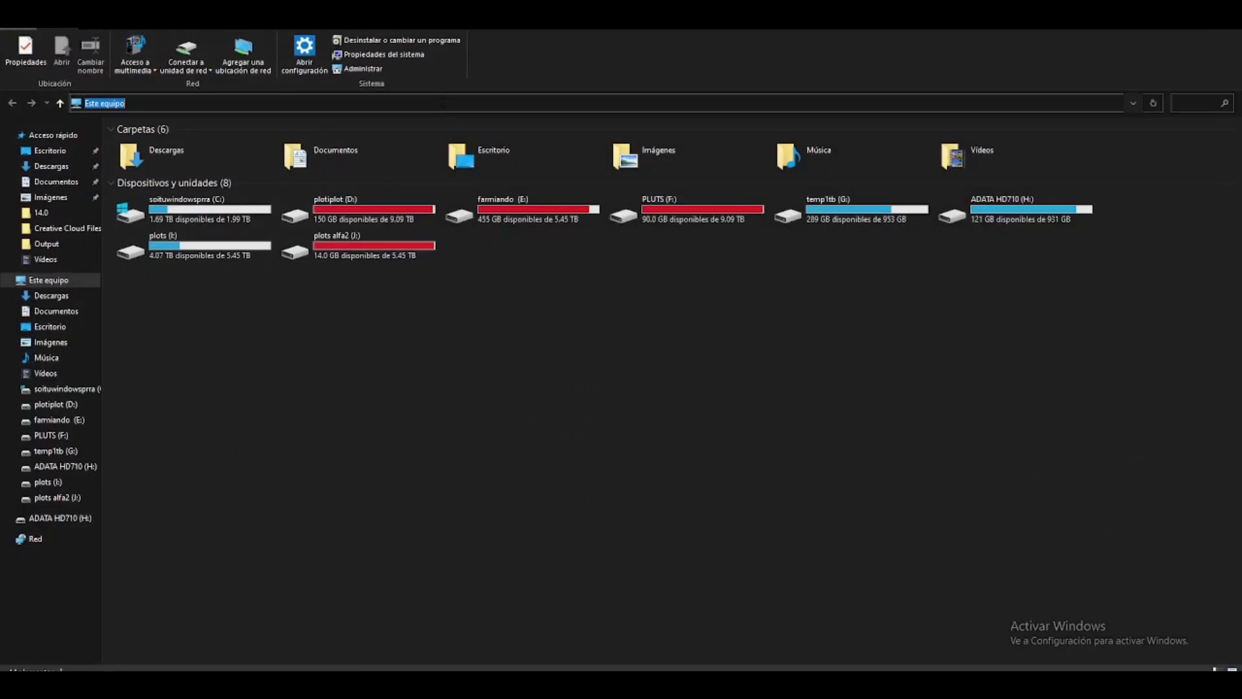
text(C:\Users\elpelucasapbe\AppData\Local\chia-blockchain\Chia.exe)
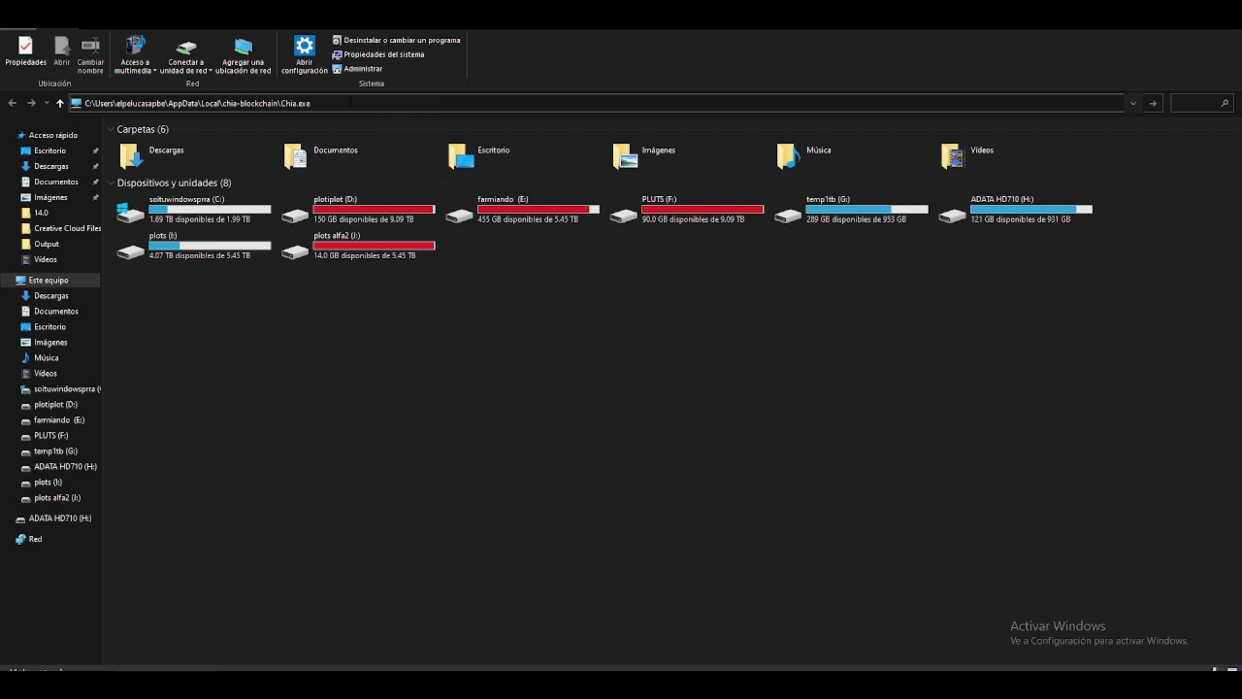
key(Return)
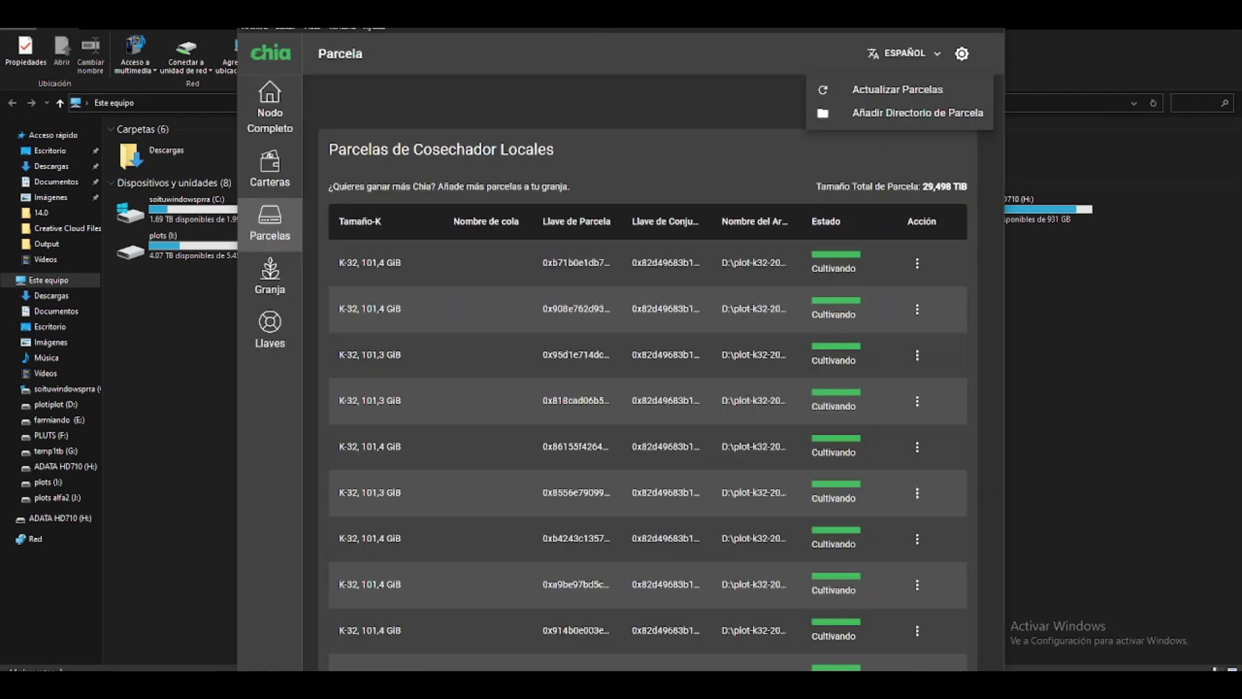
Return to File Explorer and shorten the path by removing \Chia.exe to open the chia-blockchain folder.
key(alt+Tab)
click(346, 103)
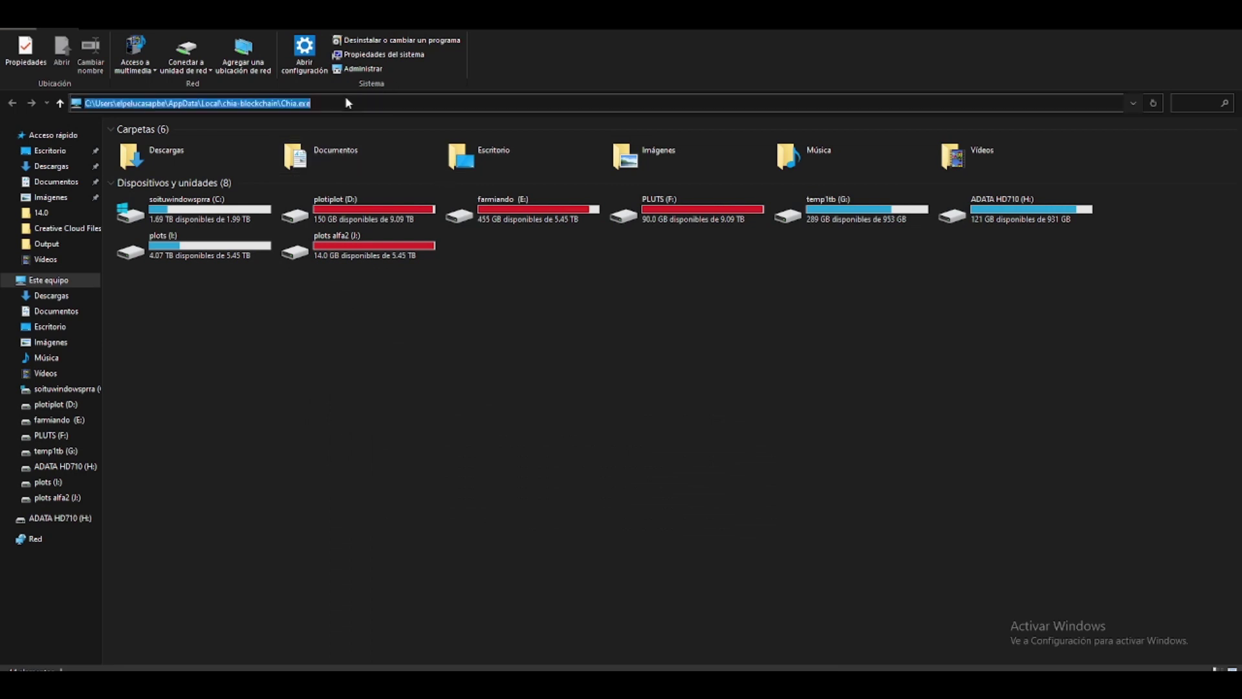
click(346, 103)
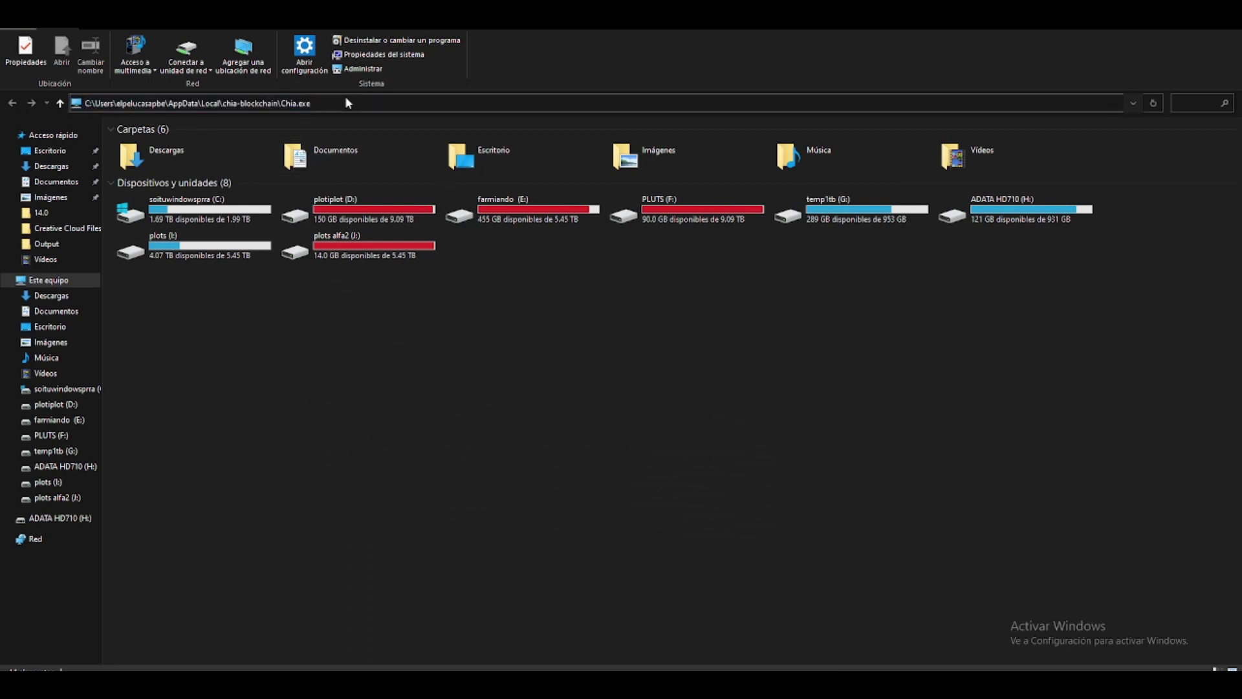
key(BackSpace)
key(BackSpace)
key(BackSpace)
key(BackSpace)
key(BackSpace)
key(BackSpace)
key(BackSpace)
key(BackSpace)
key(BackSpace)
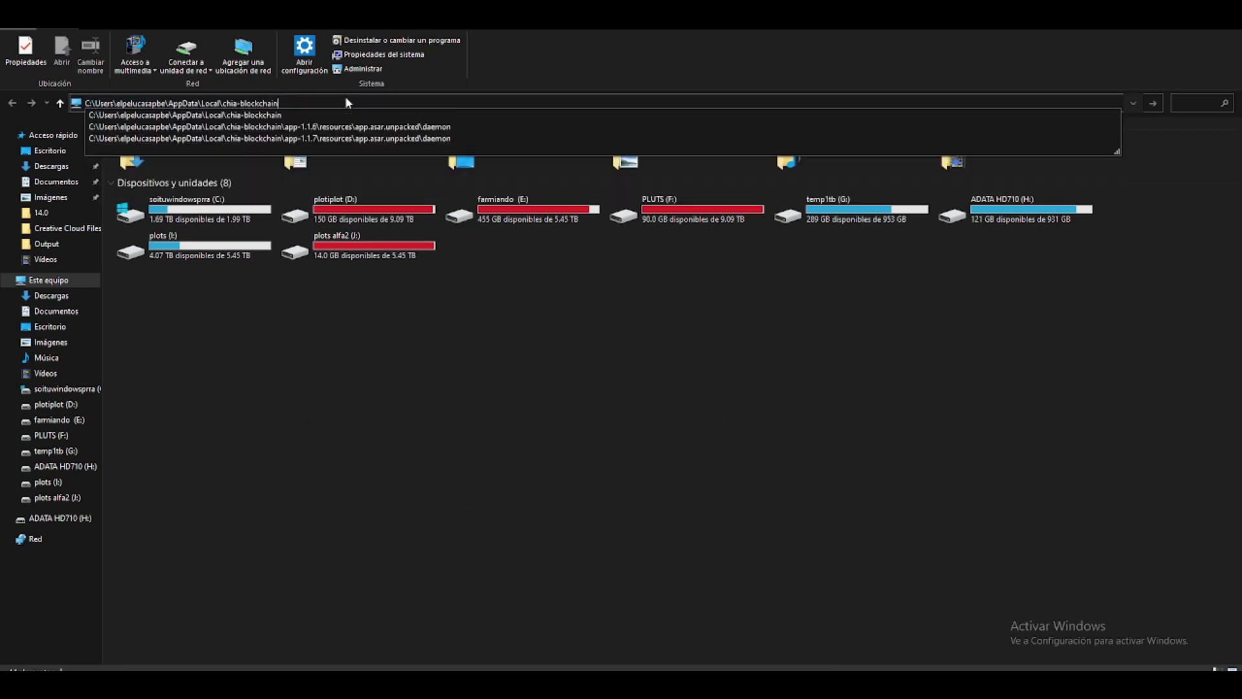
key(Return)
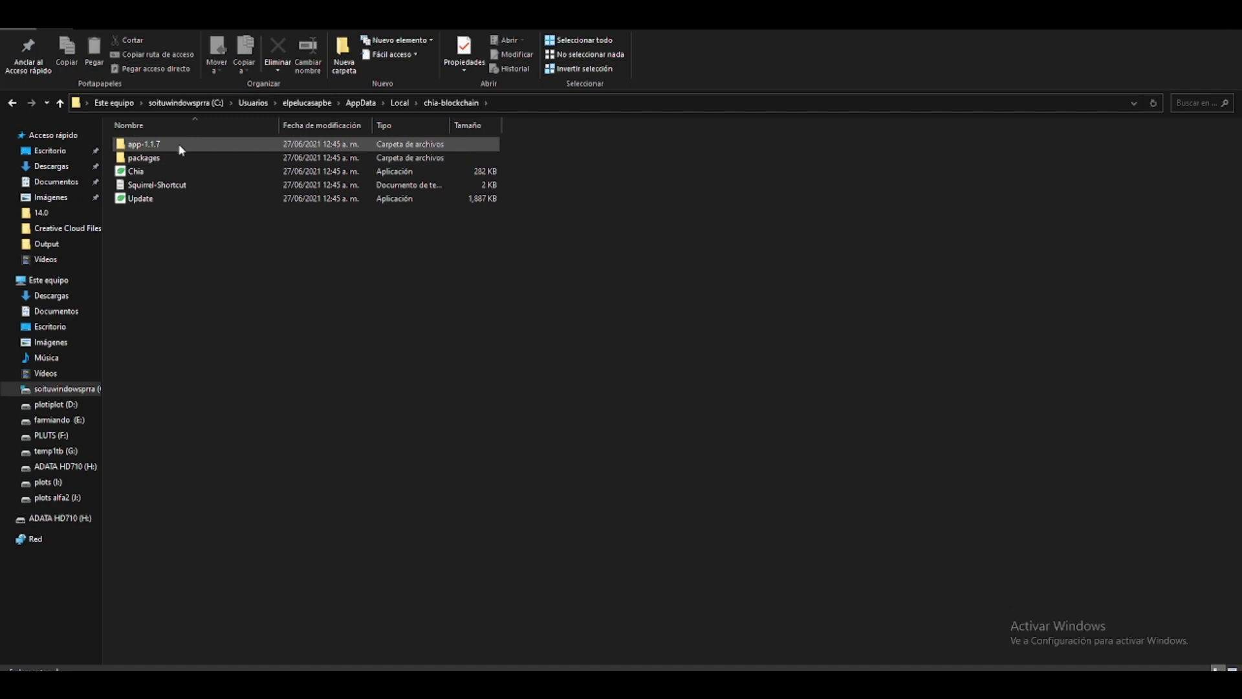
Go up to the AppData\Local folder and locate the flax-blockchain, chaingreen-blockchain and goji-blockchain folders.
mouse_move(181, 149)
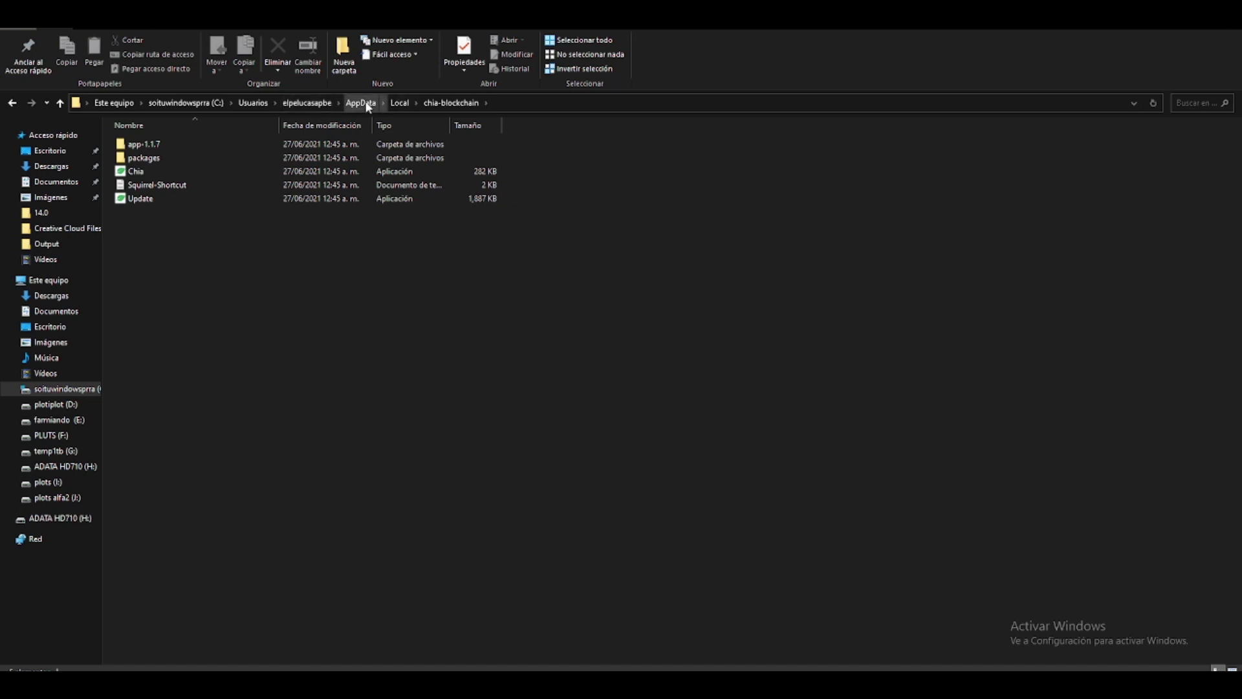
click(402, 103)
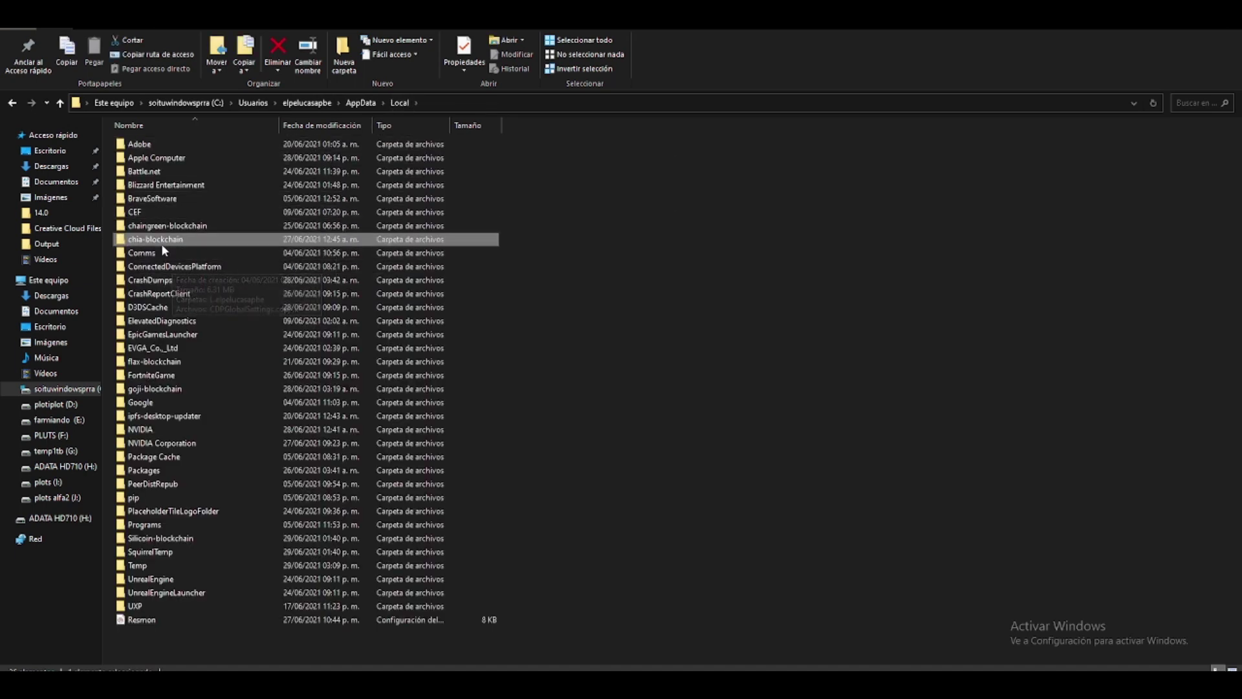
click(155, 366)
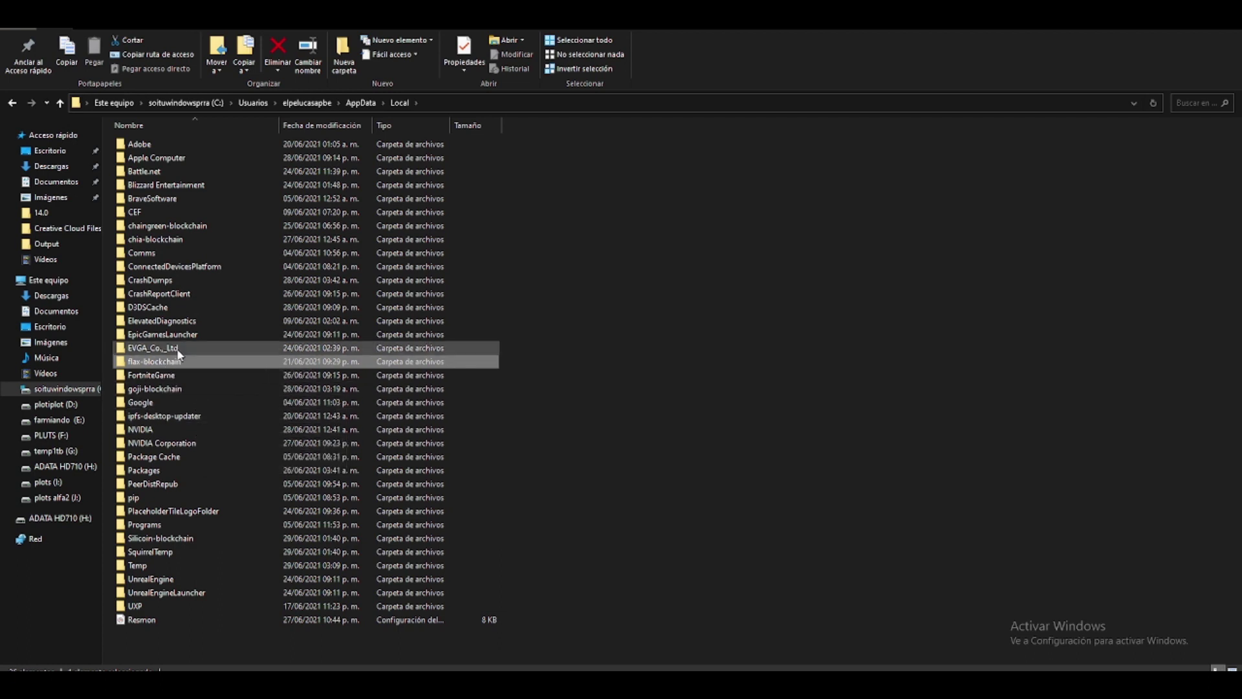
click(167, 226)
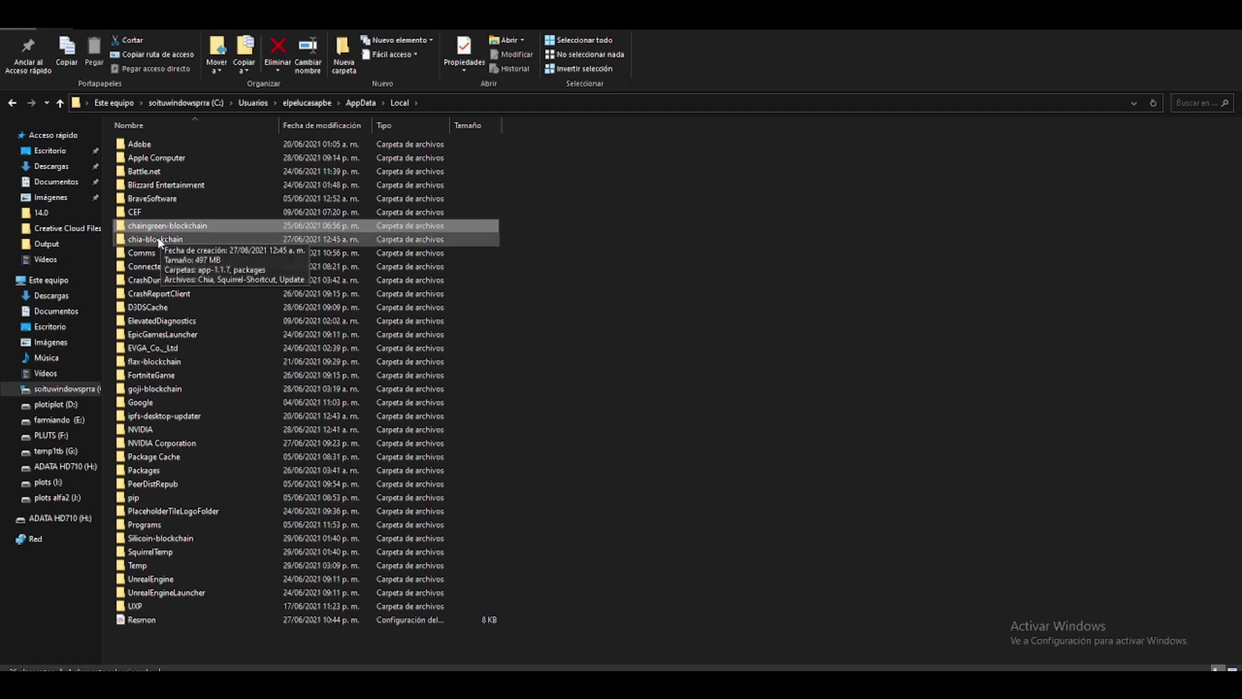
click(167, 394)
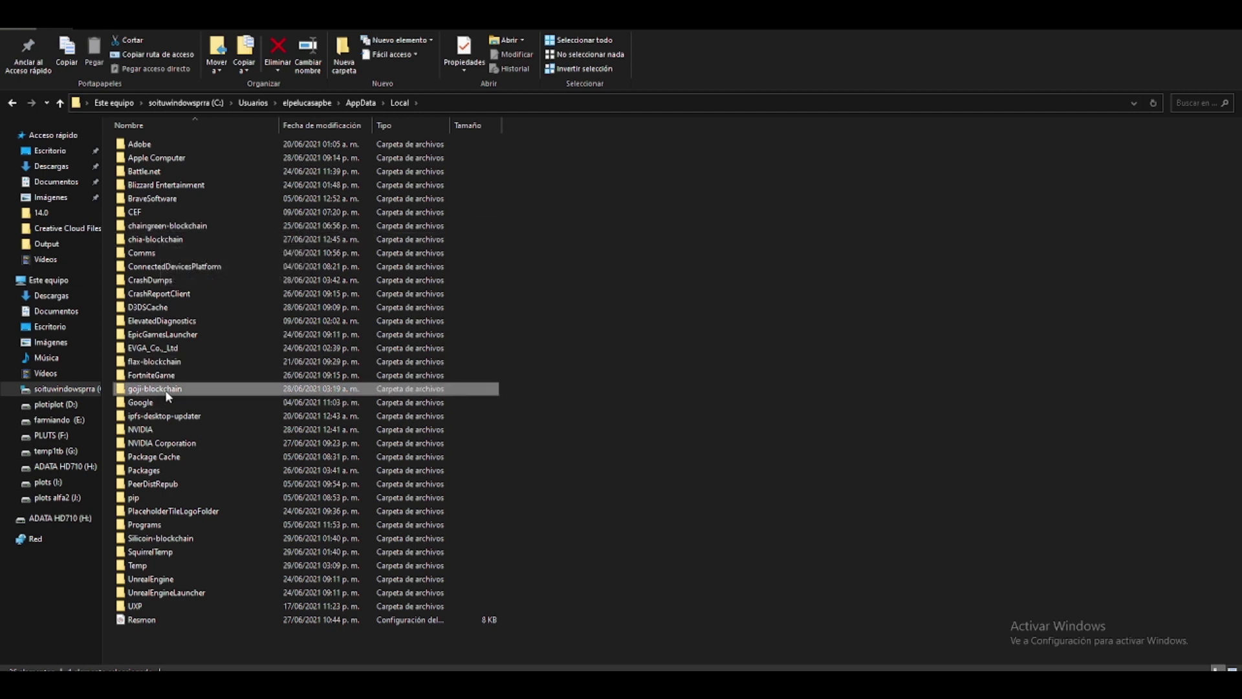
Open chia-blockchain\app-1.1.7\resources\app.asar.unpacked\daemon and copy the folder's full path.
mouse_move(172, 241)
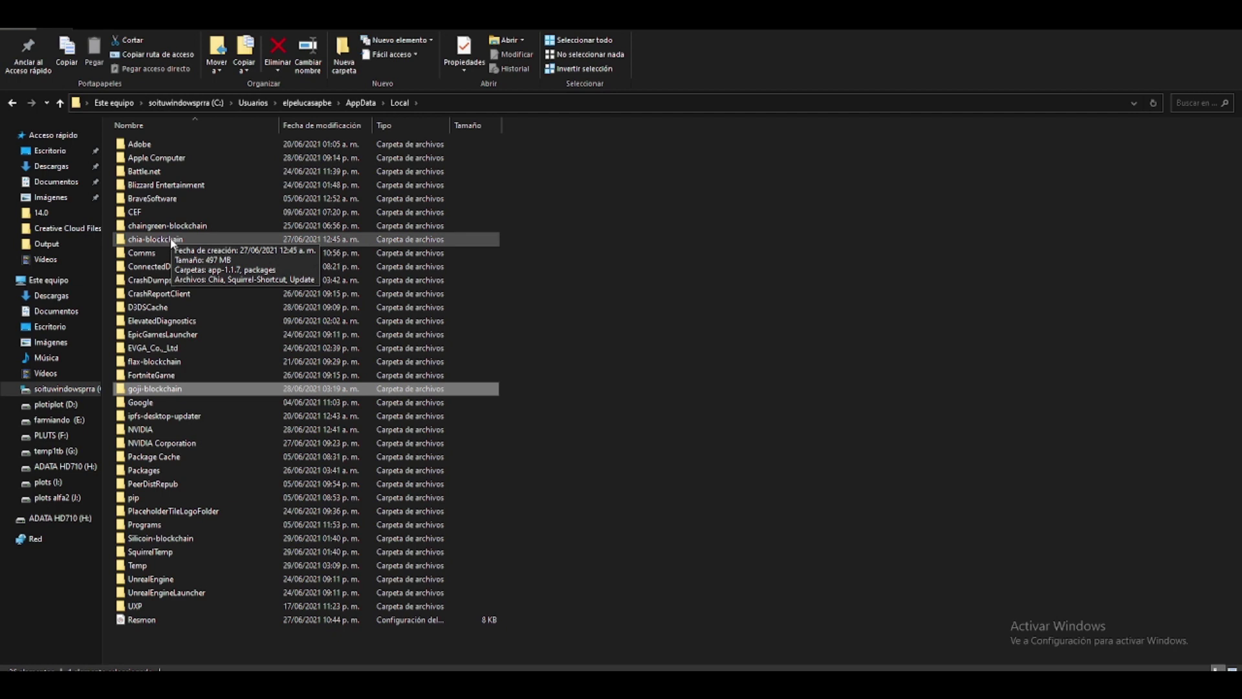
double_click(171, 241)
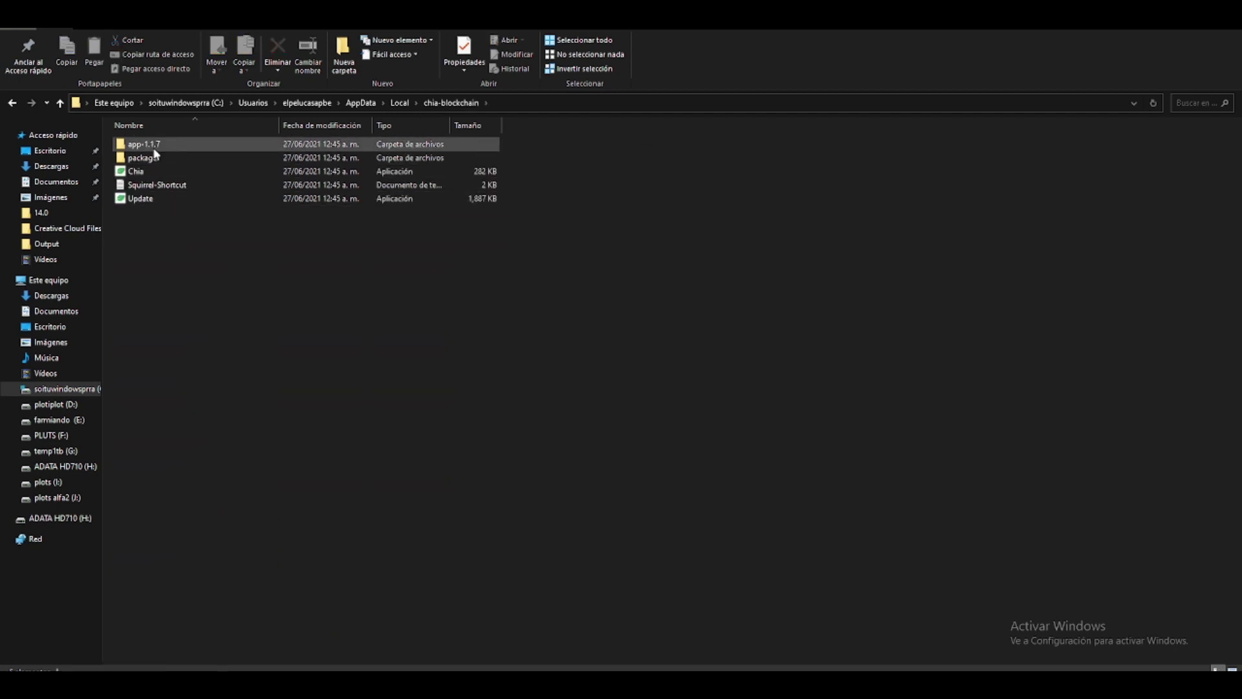
click(154, 150)
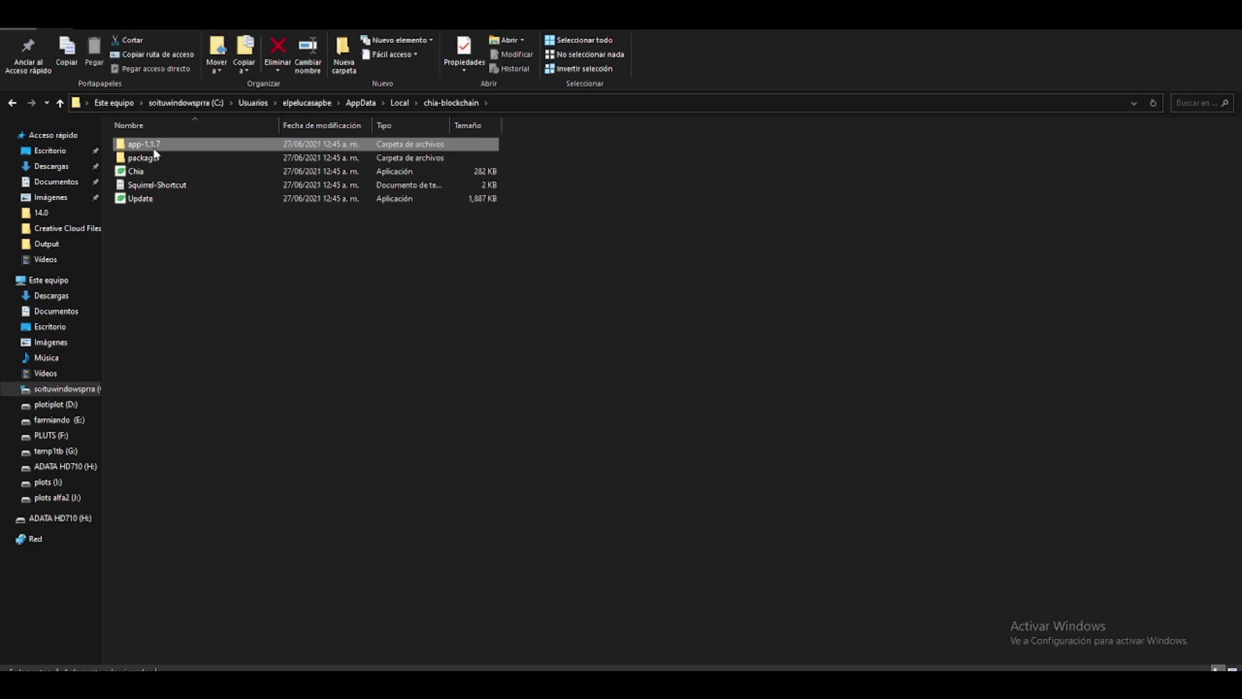
double_click(155, 151)
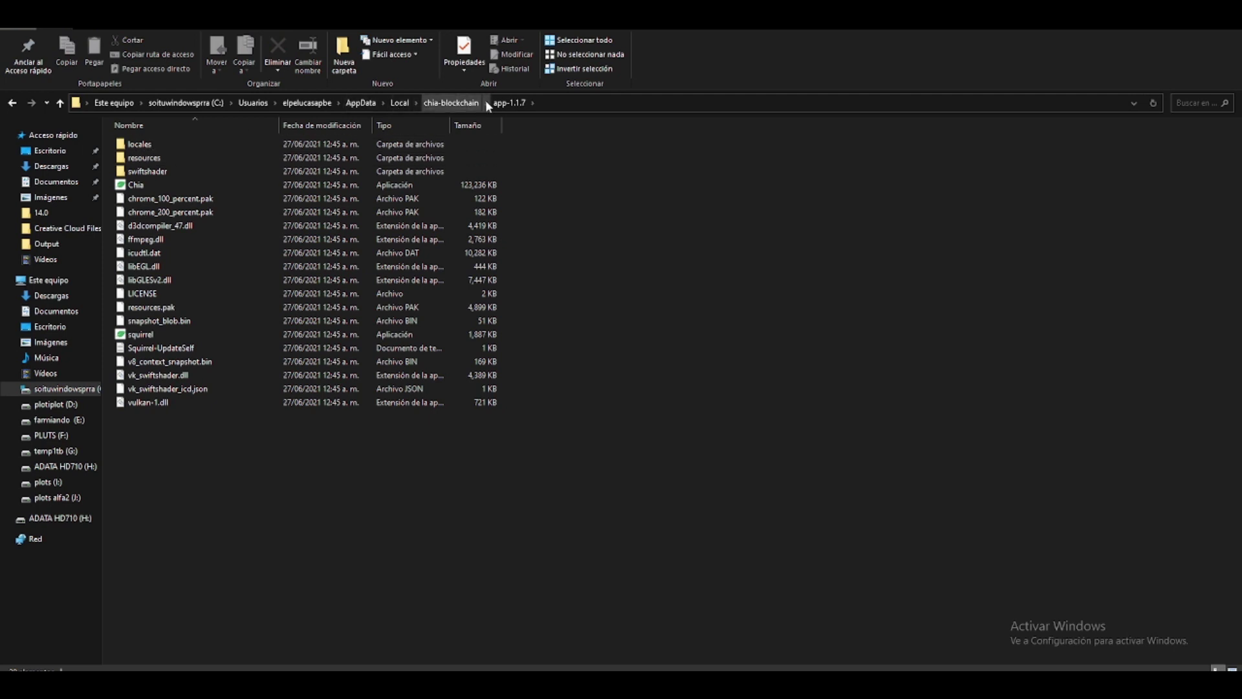
double_click(166, 158)
double_click(167, 144)
double_click(166, 144)
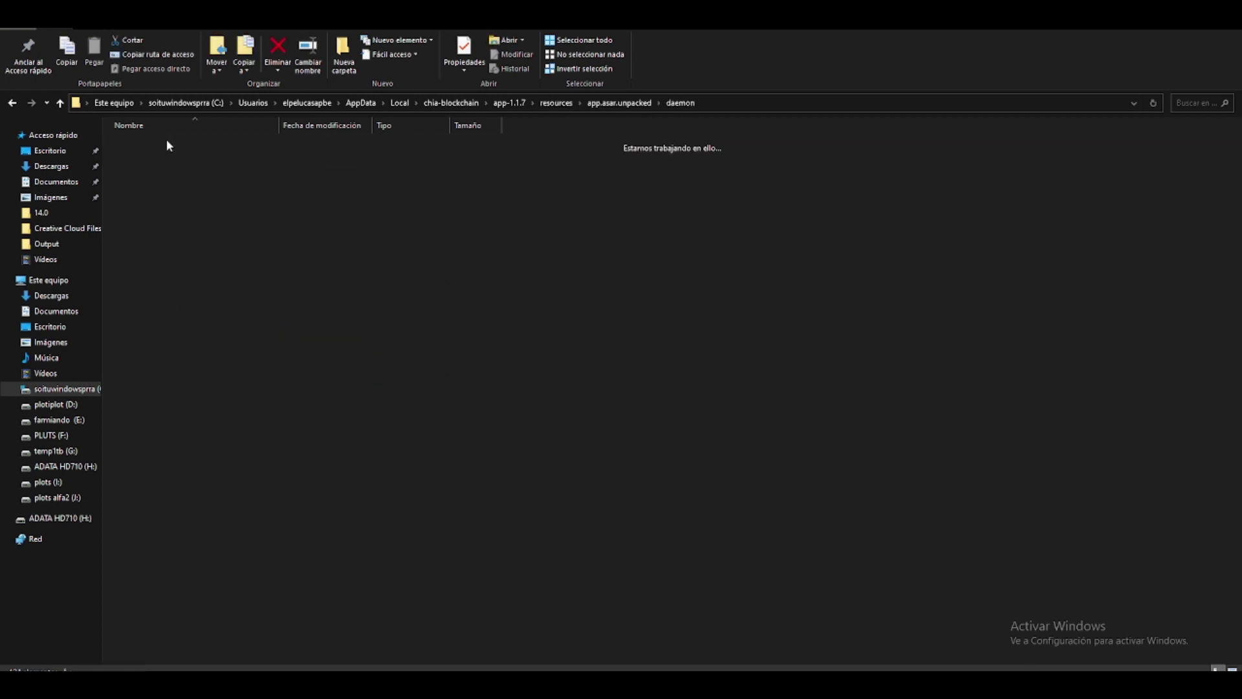
click(737, 102)
key(ctrl+c)
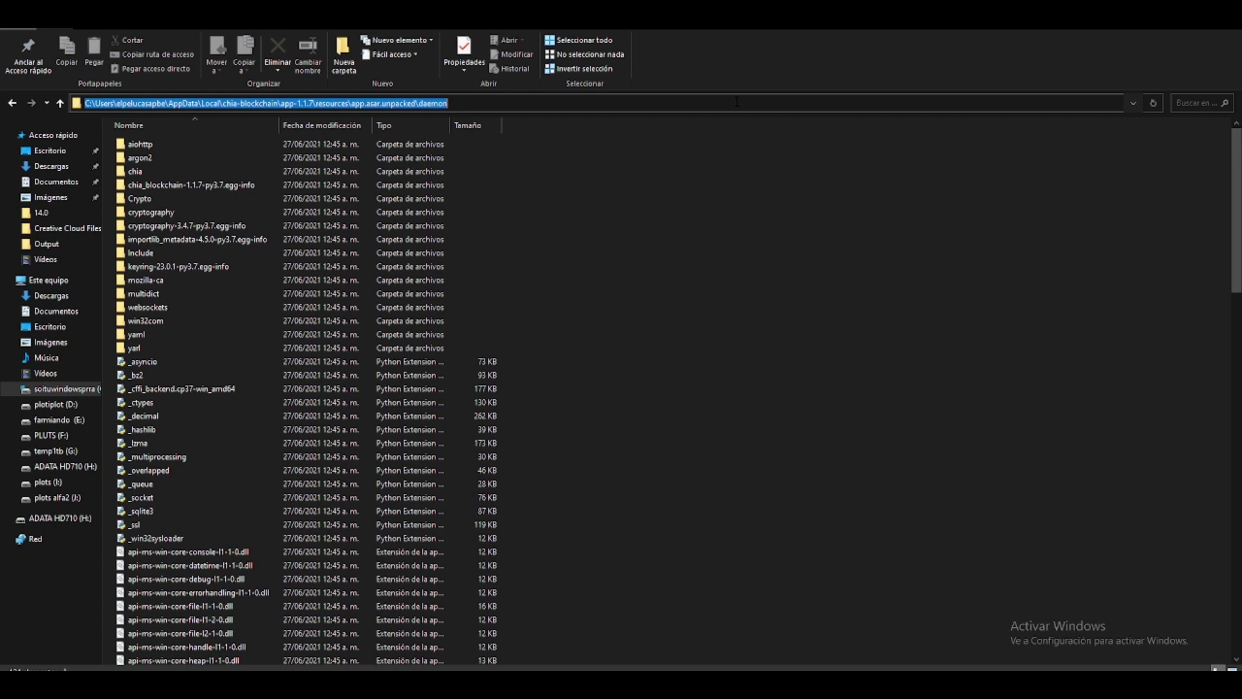
Paste the copied daemon folder path as a new entry in the user's Path environment variable.
key(super)
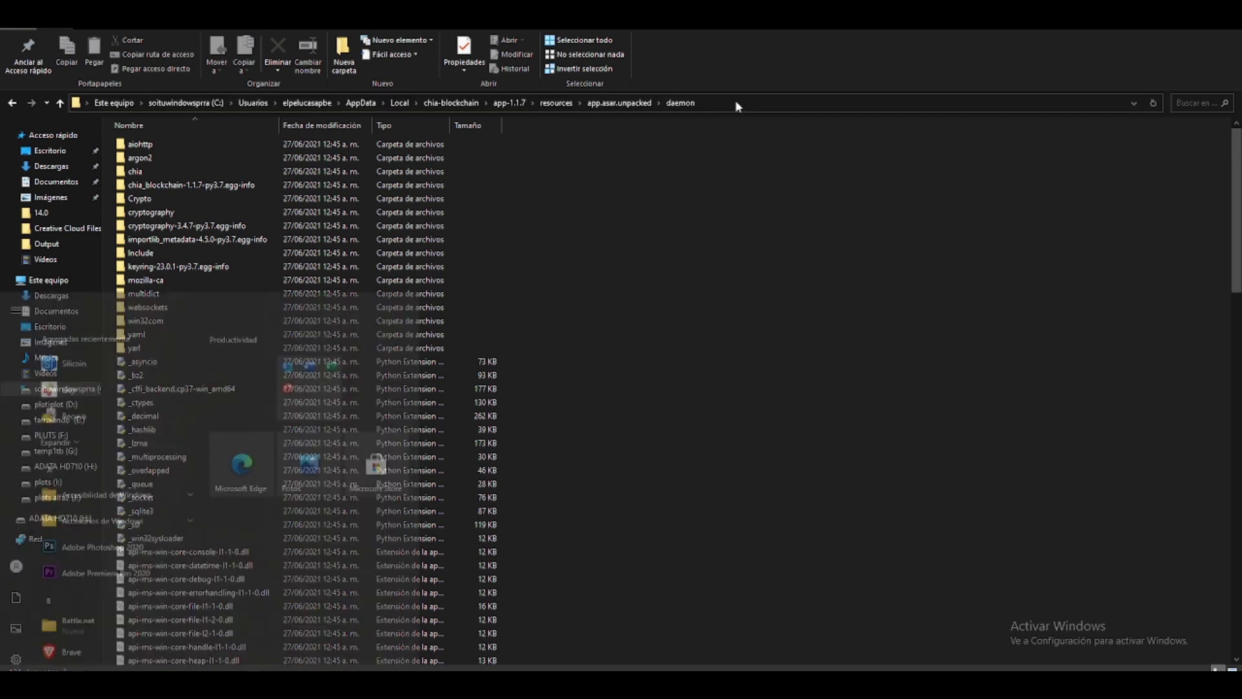
text(var)
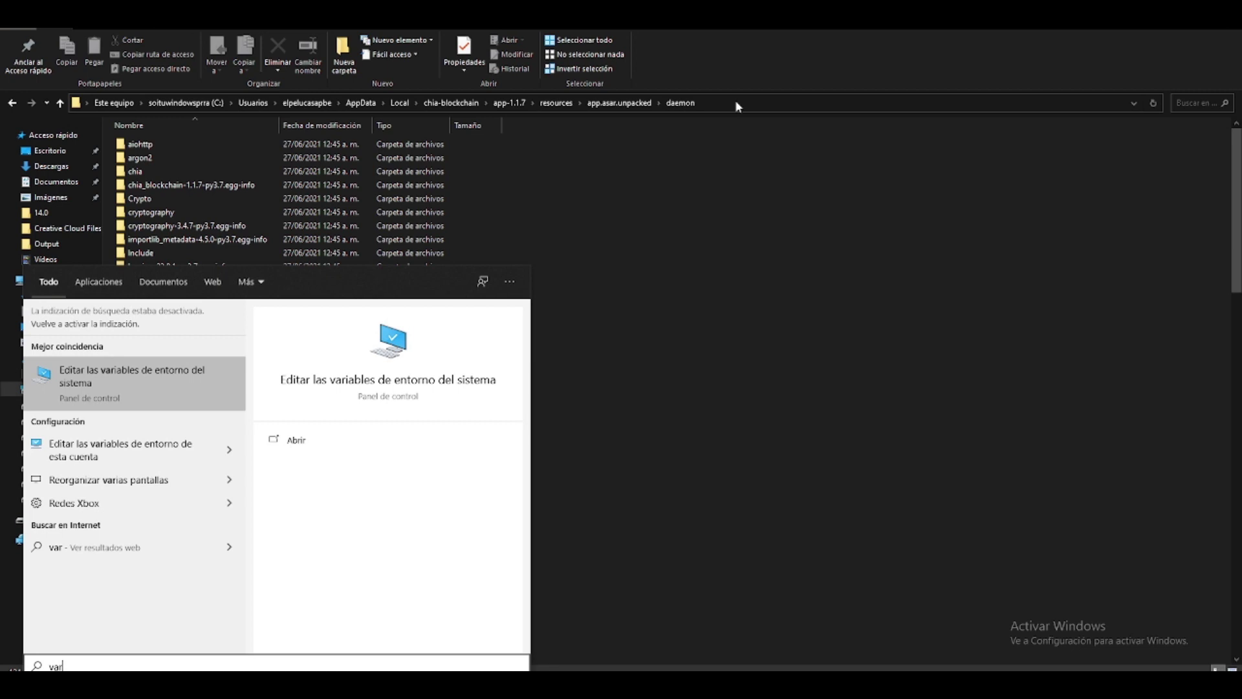
key(Return)
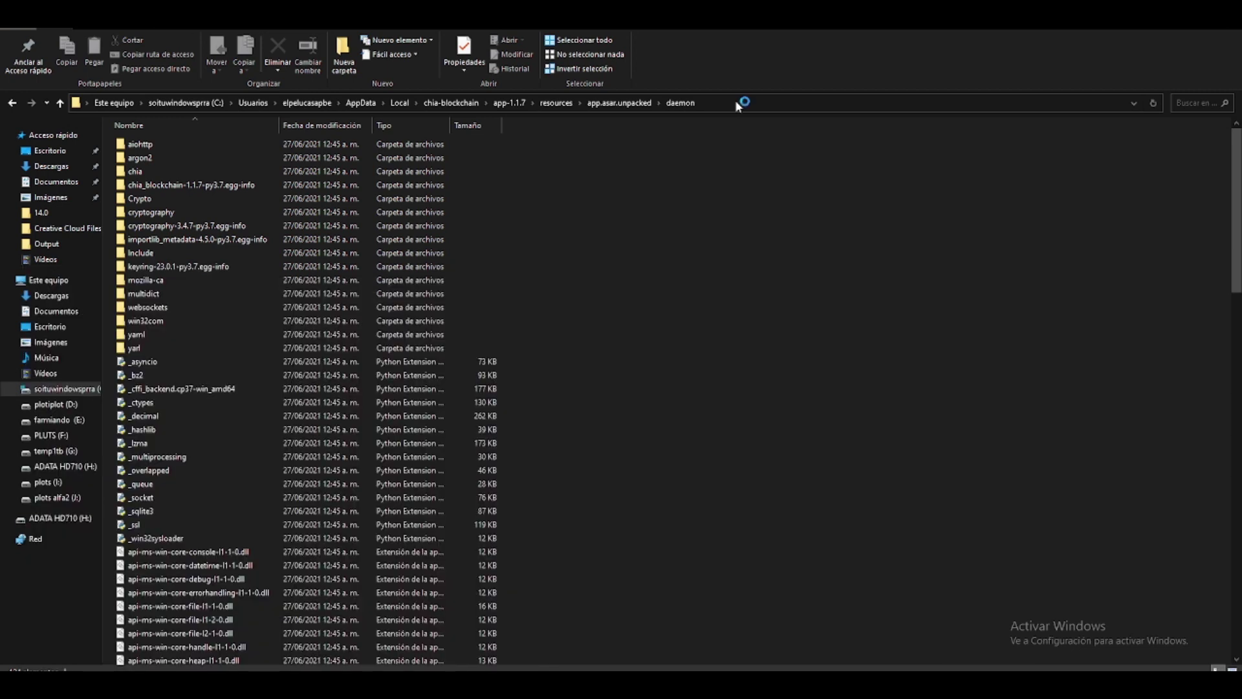
click(311, 350)
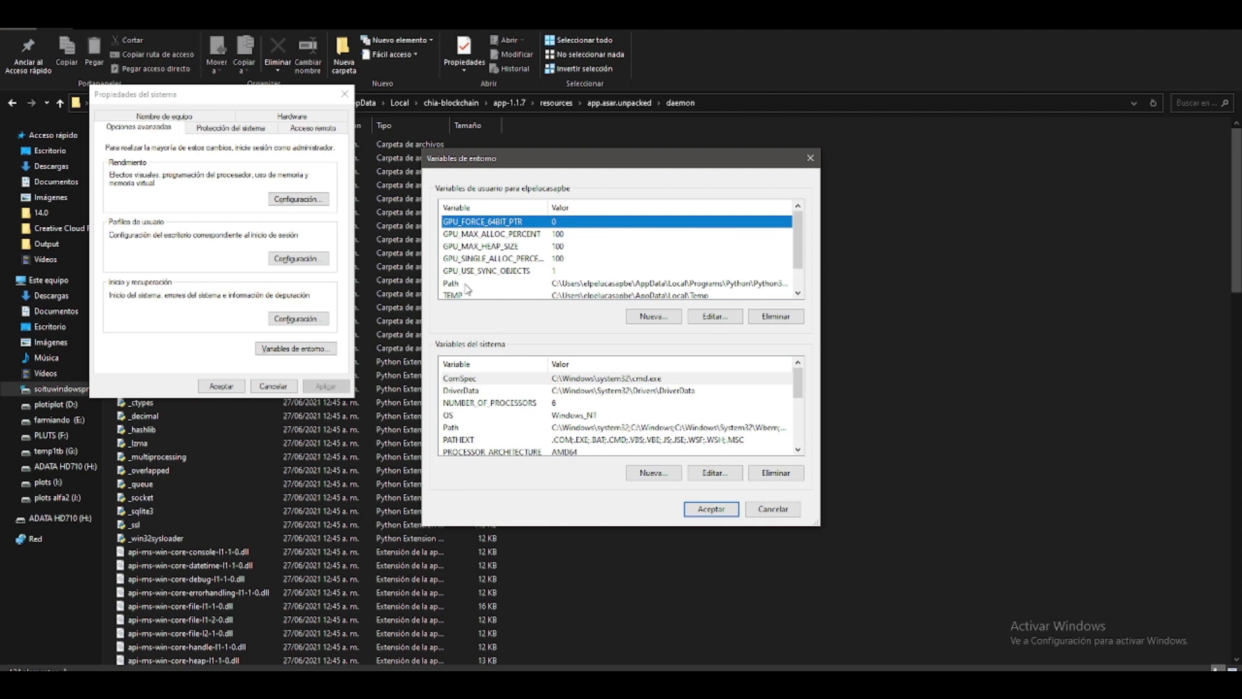
double_click(465, 285)
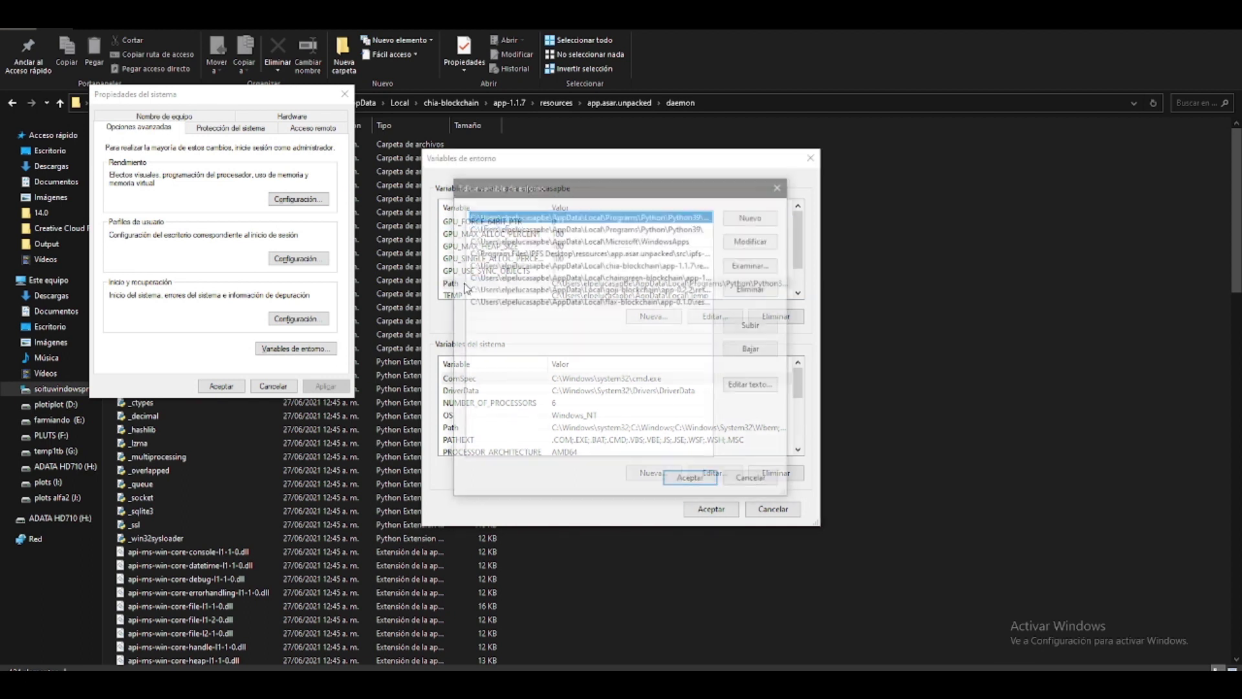
click(750, 218)
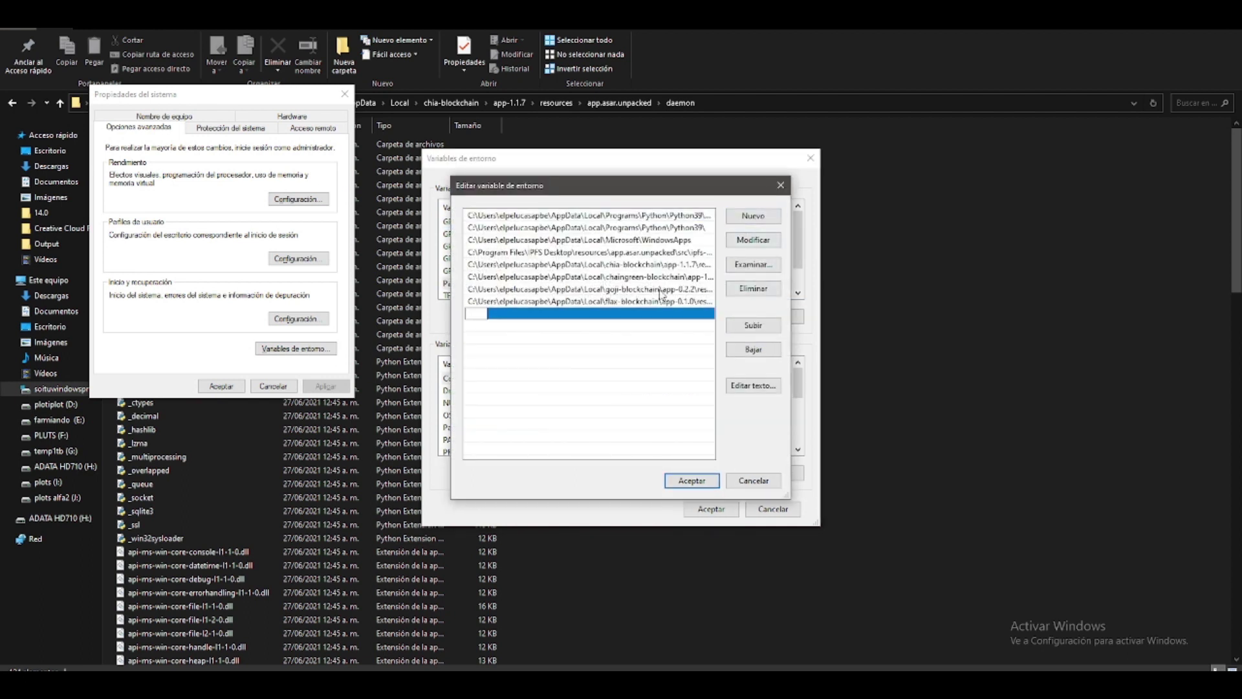
key(ctrl+v)
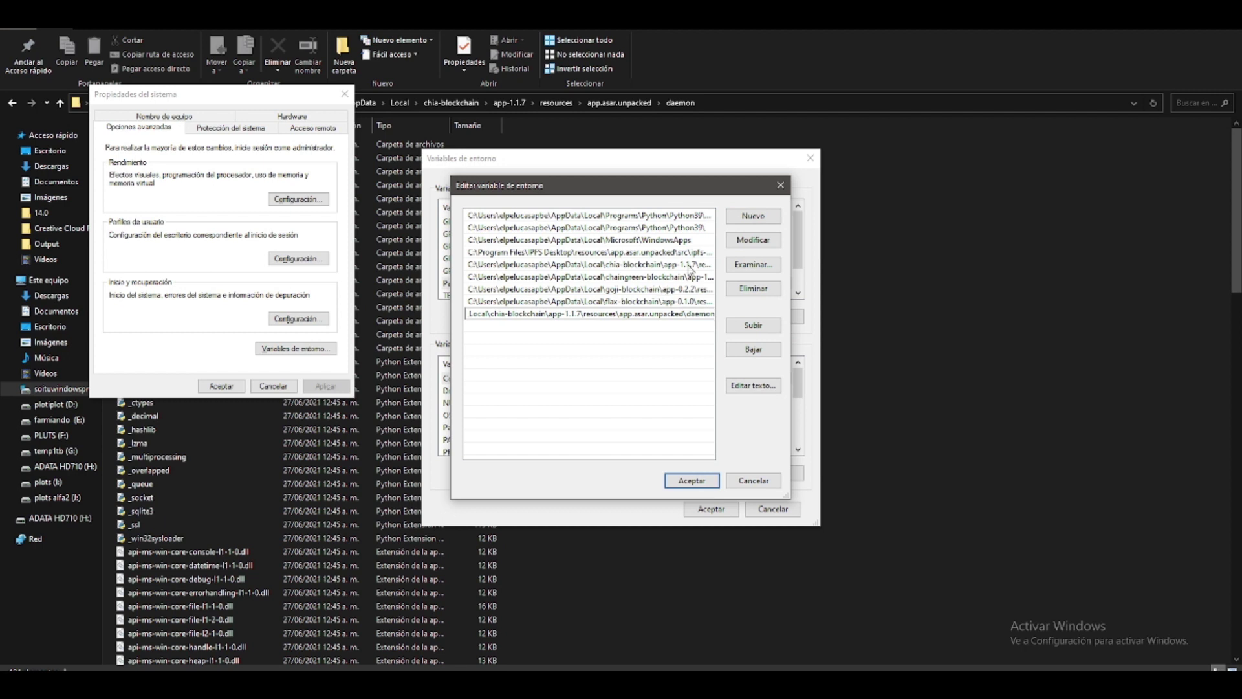
Delete the pasted daemon path from the new Path entry and accept the environment variable and system properties dialogs.
key(BackSpace)
key(BackSpace)
key(BackSpace)
key(BackSpace)
key(BackSpace)
key(BackSpace)
key(BackSpace)
key(BackSpace)
key(BackSpace)
key(BackSpace)
key(BackSpace)
key(BackSpace)
key(BackSpace)
key(BackSpace)
key(BackSpace)
key(BackSpace)
key(BackSpace)
key(BackSpace)
key(BackSpace)
key(BackSpace)
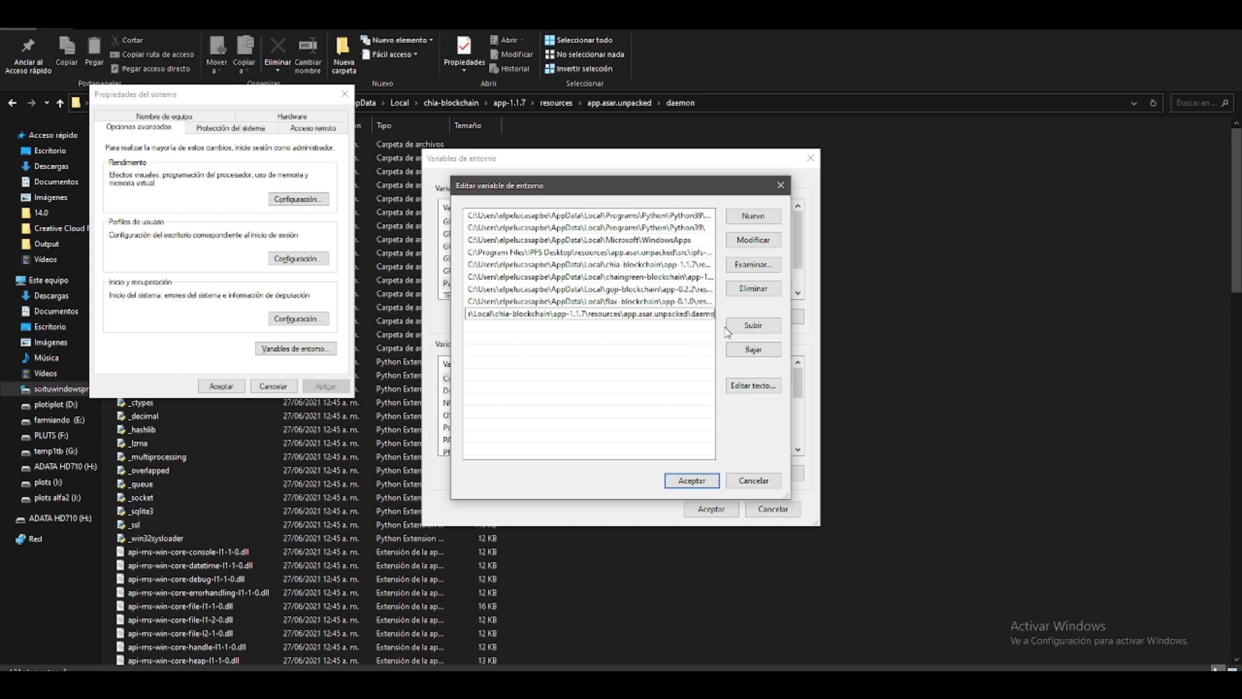
key(BackSpace)
key(BackSpace)
key(BackSpace)
key(BackSpace)
key(BackSpace)
key(BackSpace)
key(BackSpace)
key(BackSpace)
key(BackSpace)
key(BackSpace)
key(BackSpace)
key(BackSpace)
key(BackSpace)
key(BackSpace)
key(BackSpace)
key(BackSpace)
key(BackSpace)
key(BackSpace)
key(BackSpace)
key(BackSpace)
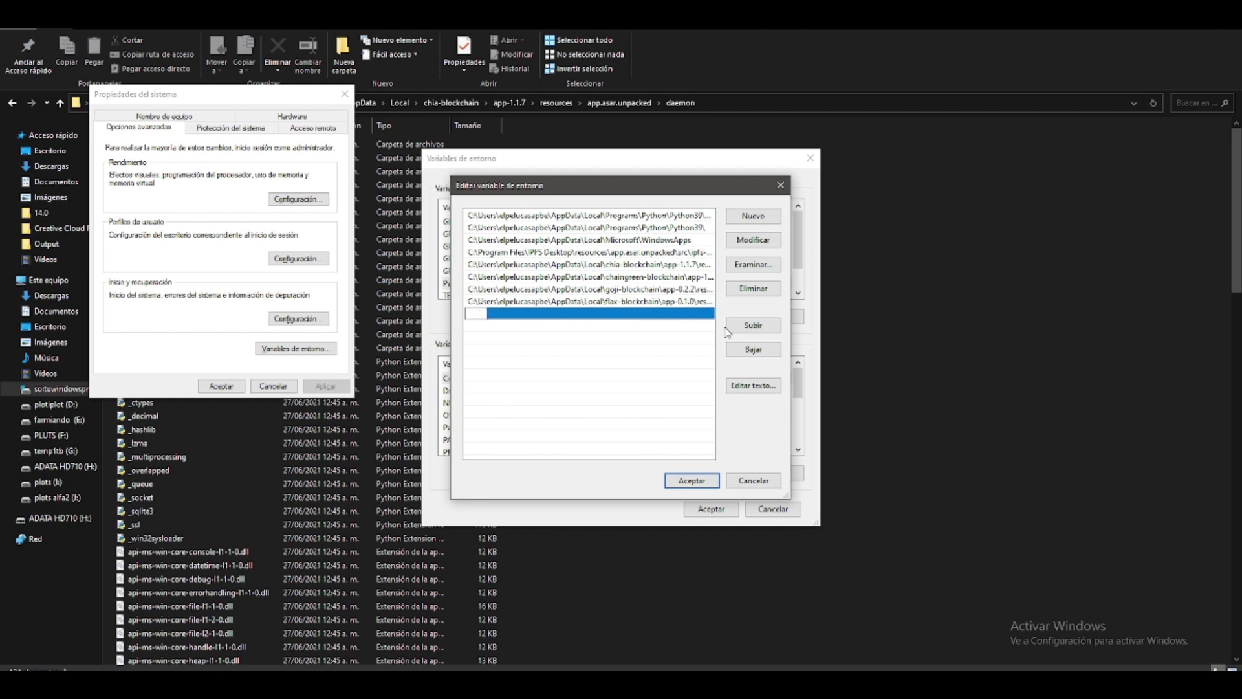
click(691, 480)
click(700, 507)
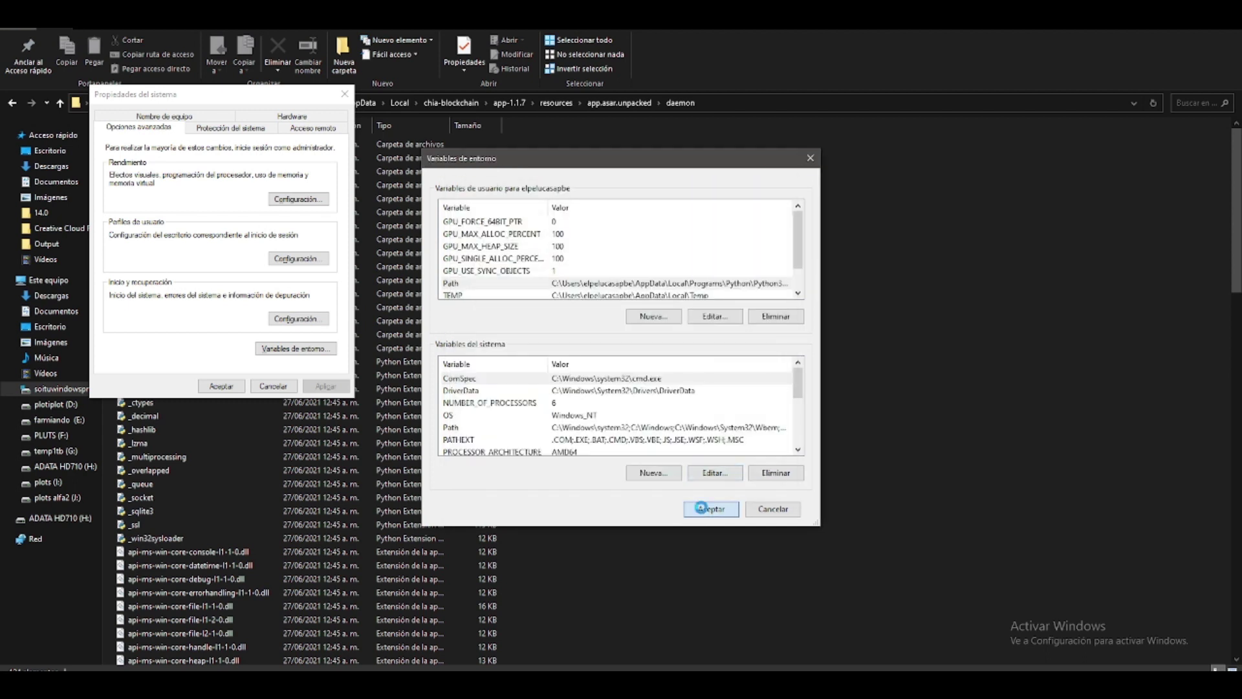
click(229, 388)
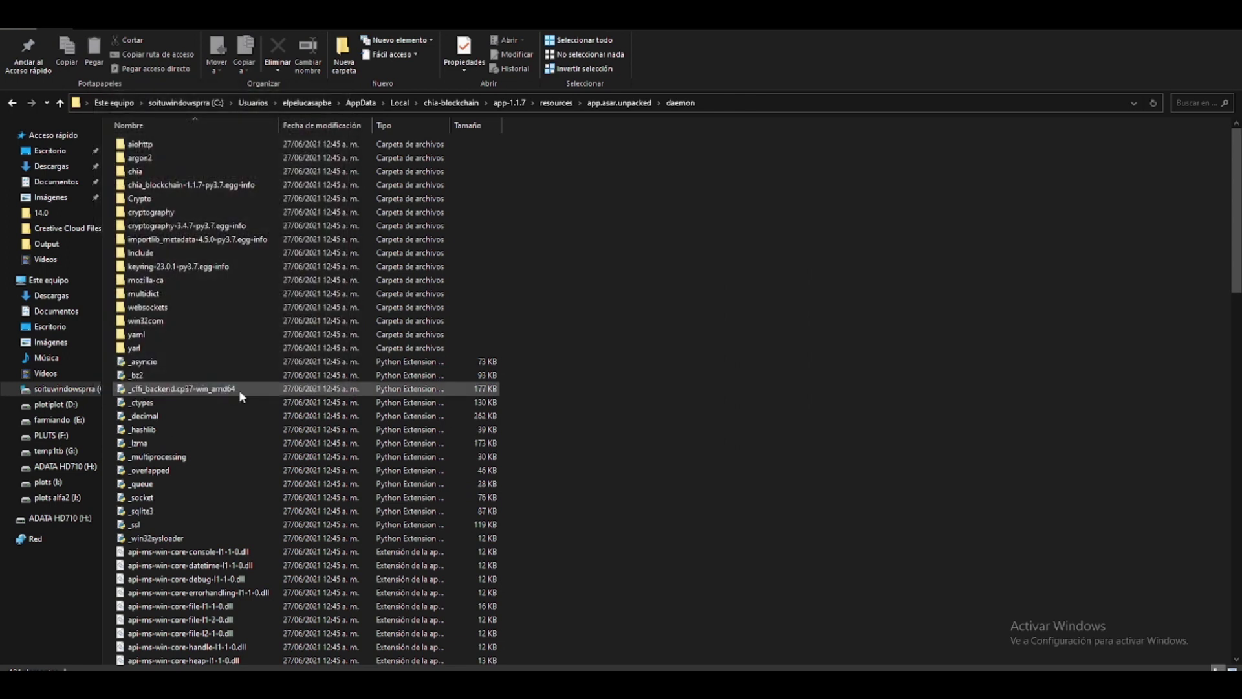
Open a new Command Prompt and run the flax command followed by the chia command.
key(super+r)
key(Return)
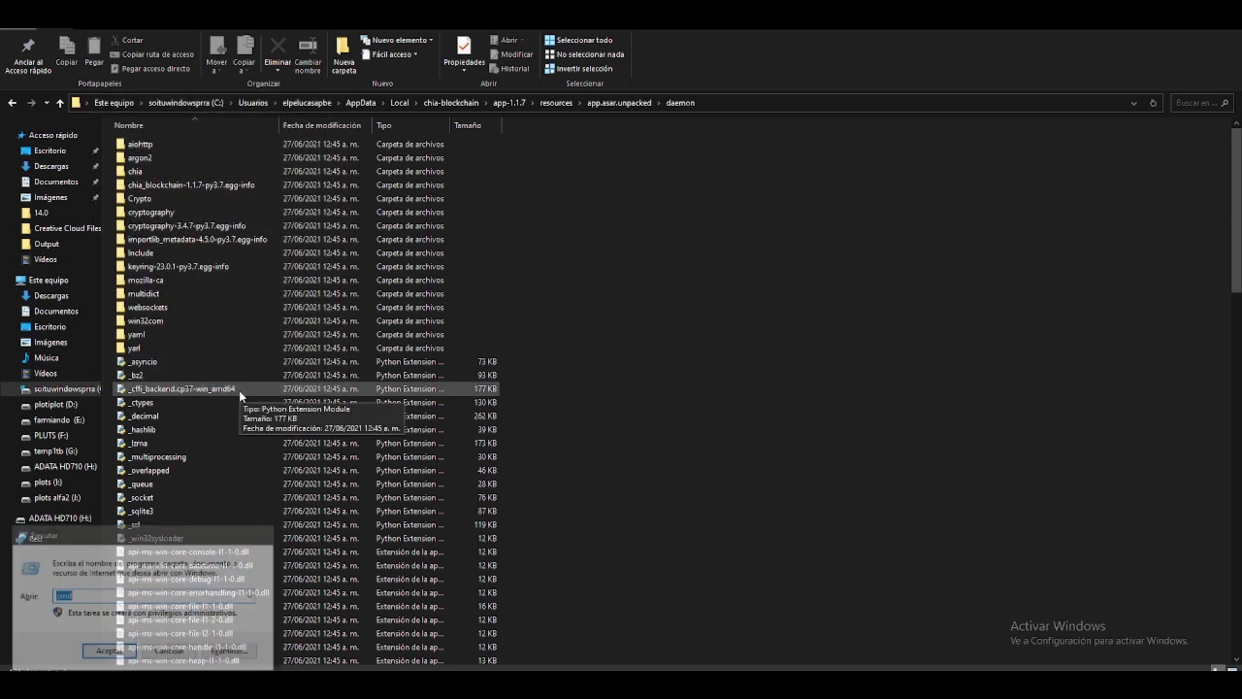
text(flax)
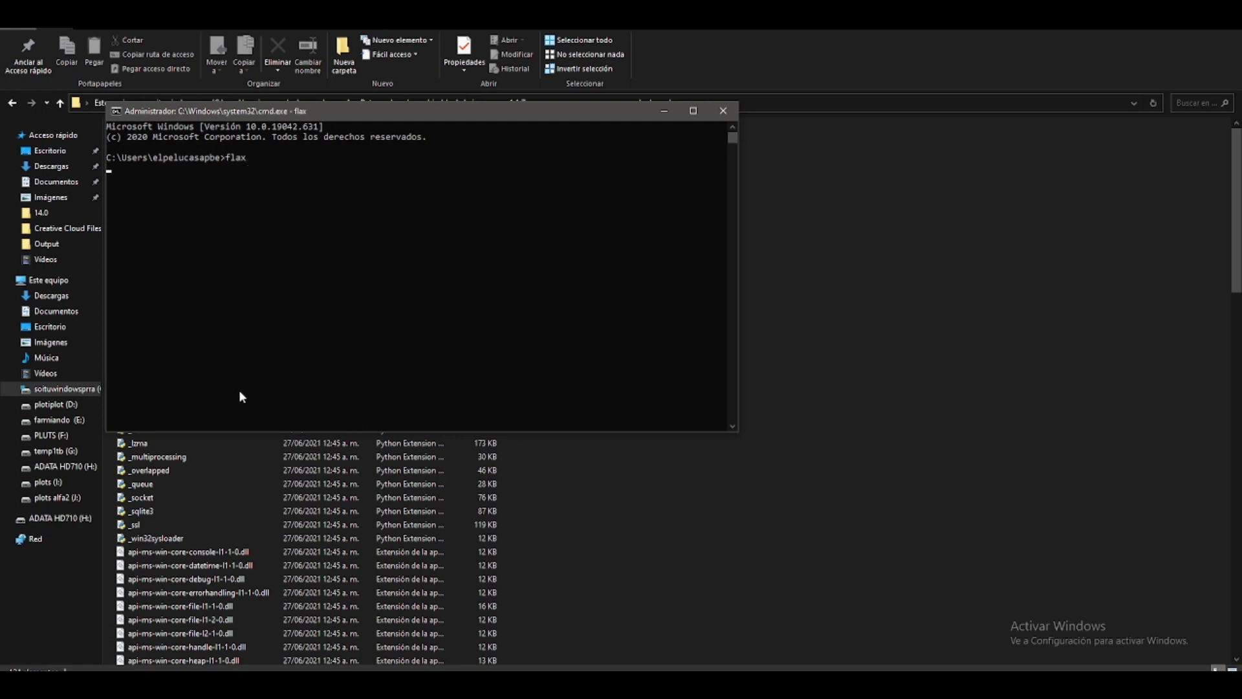
key(Return)
text(chi)
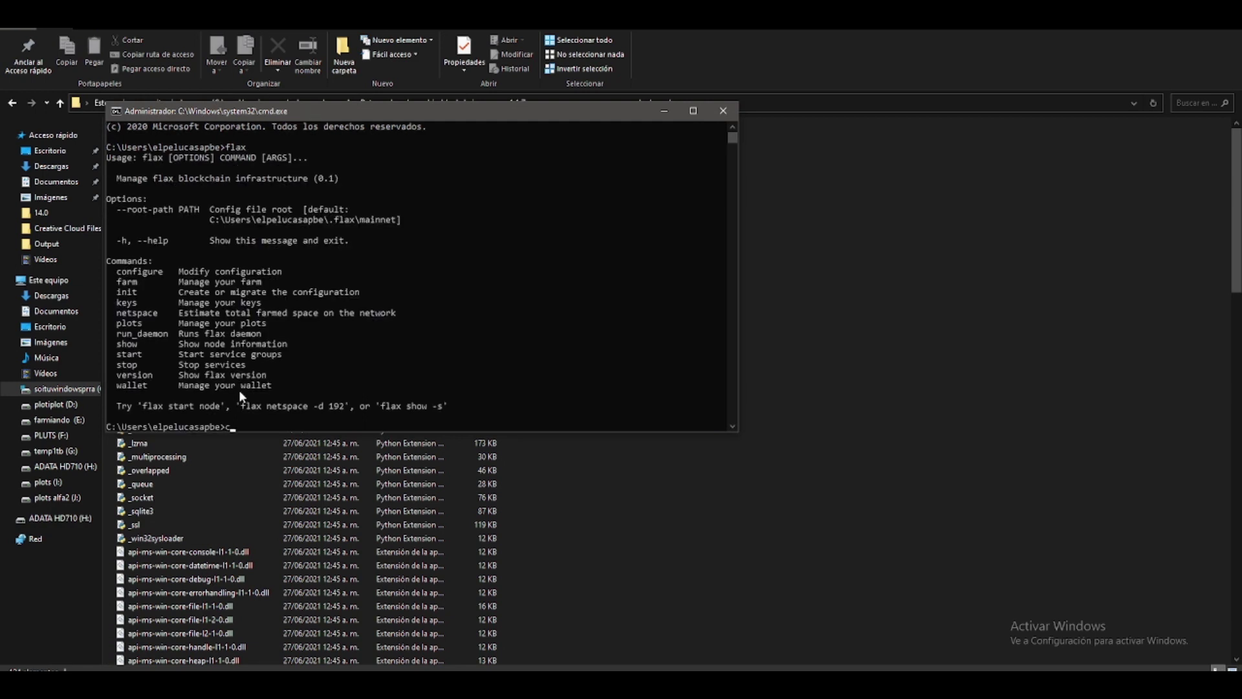
text(a)
key(Return)
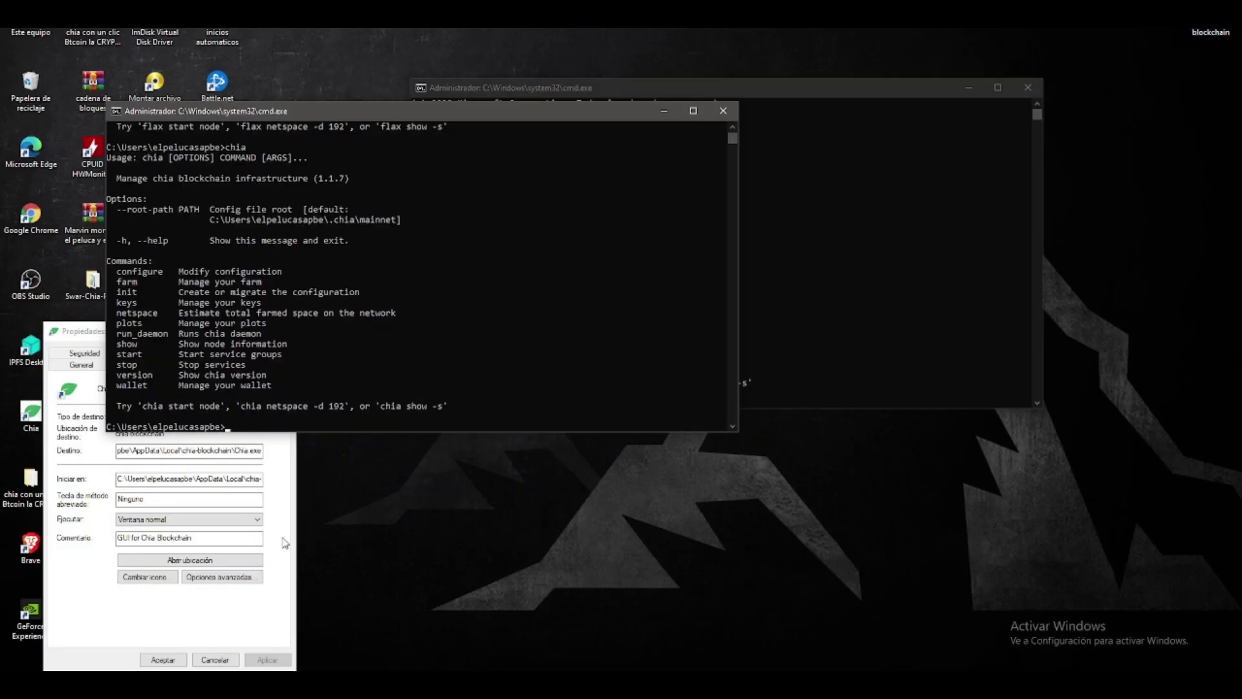
Close the Chia shortcut's properties and the older Command Prompt window behind the current one.
click(284, 542)
click(286, 331)
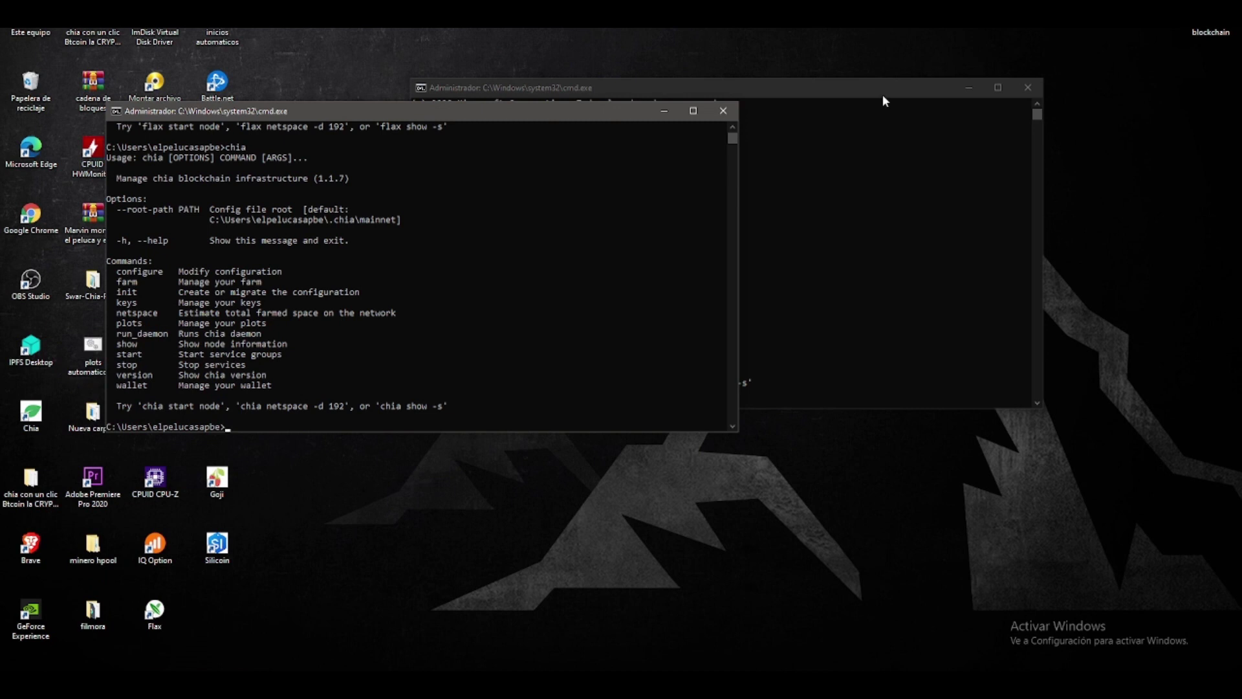
click(884, 97)
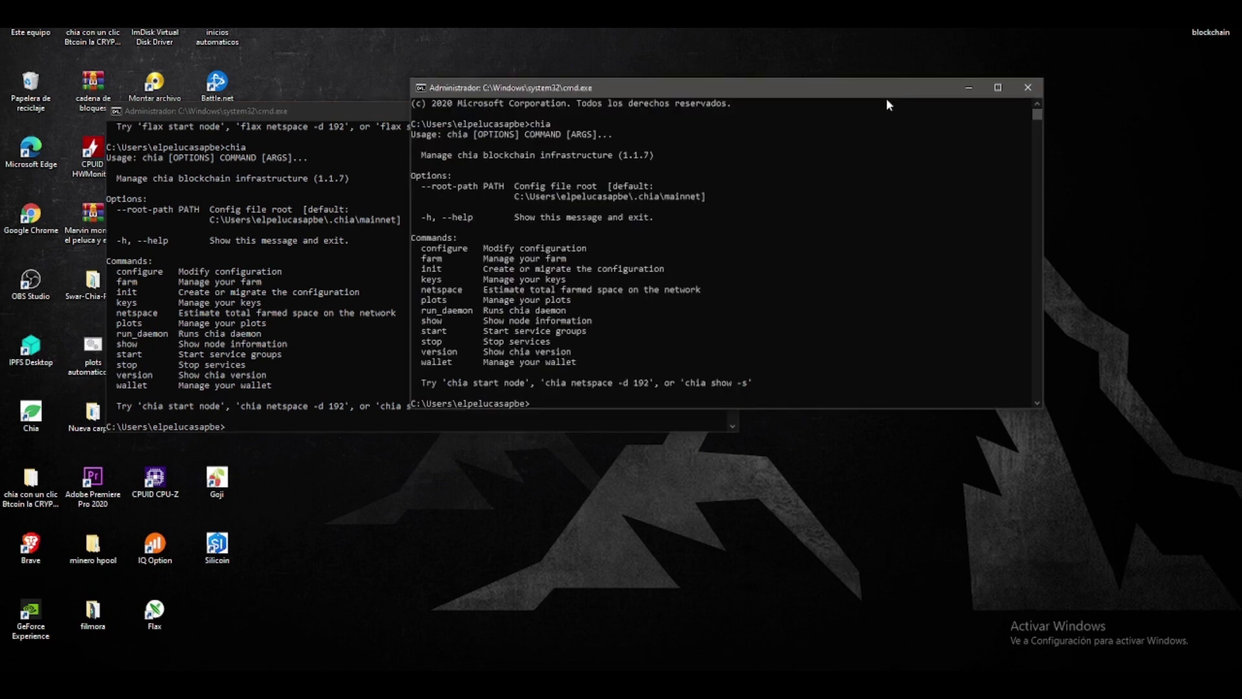
click(1028, 87)
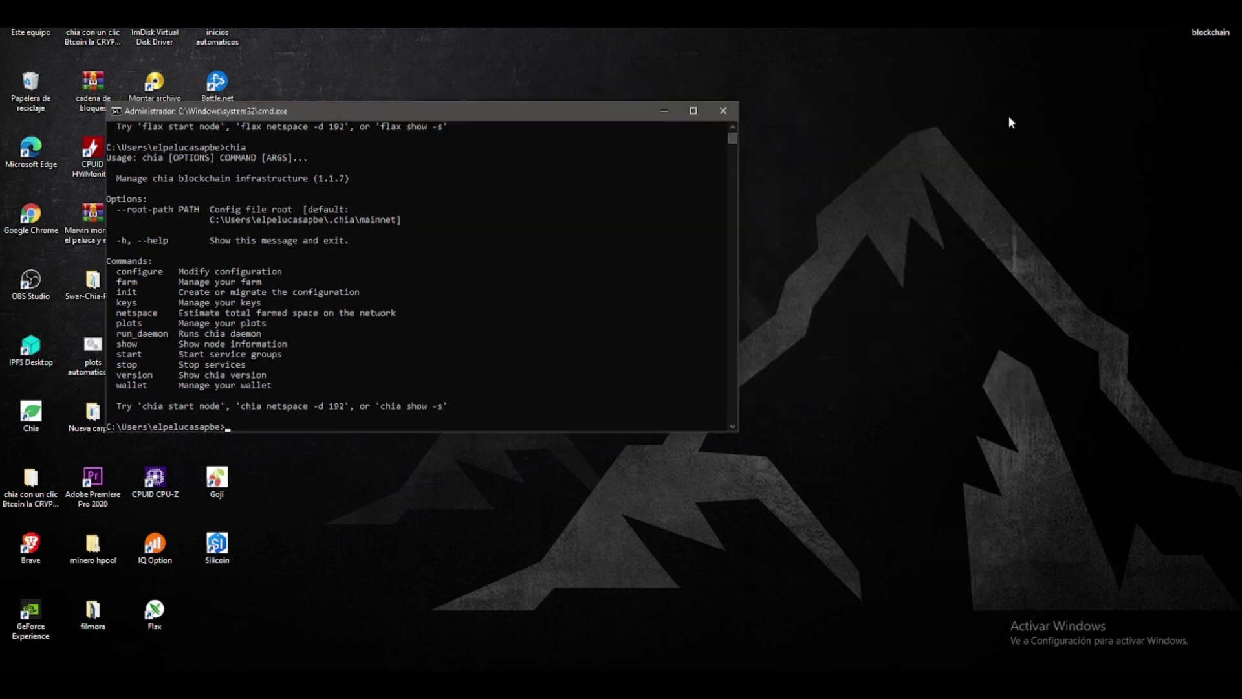
Copy the target path from the Chia shortcut's properties and open its chia-blockchain folder in File Explorer, leaving off Chia.exe.
right_click(42, 414)
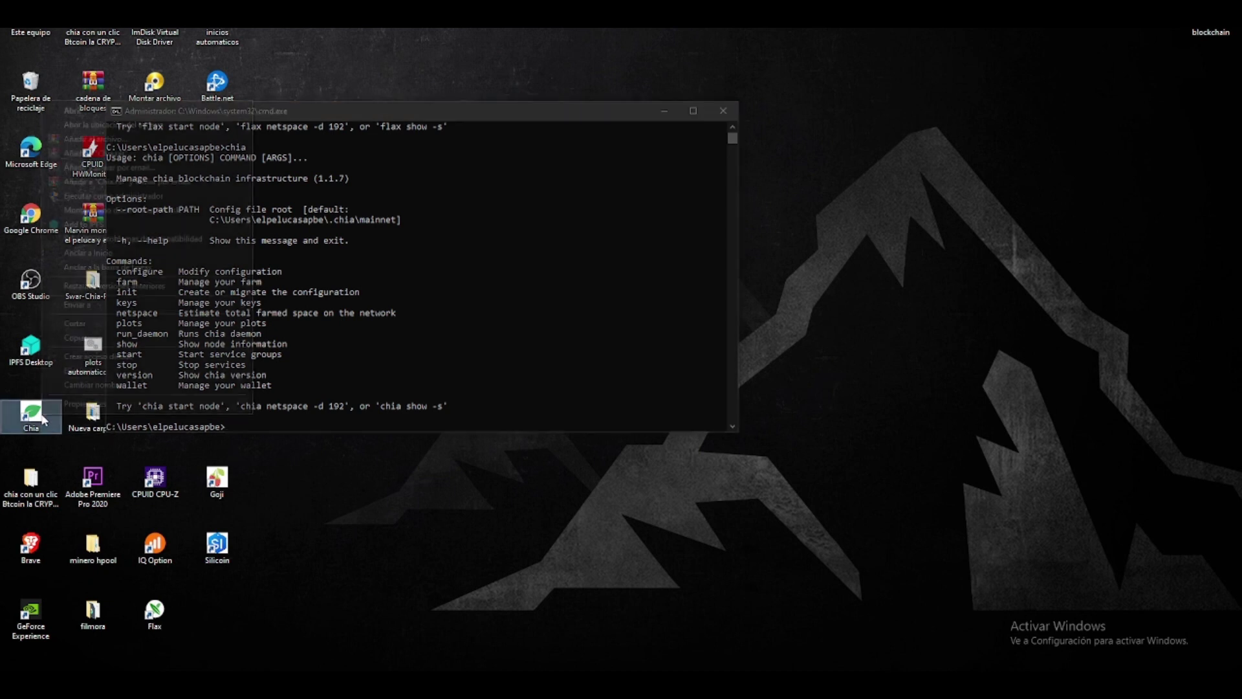
click(63, 403)
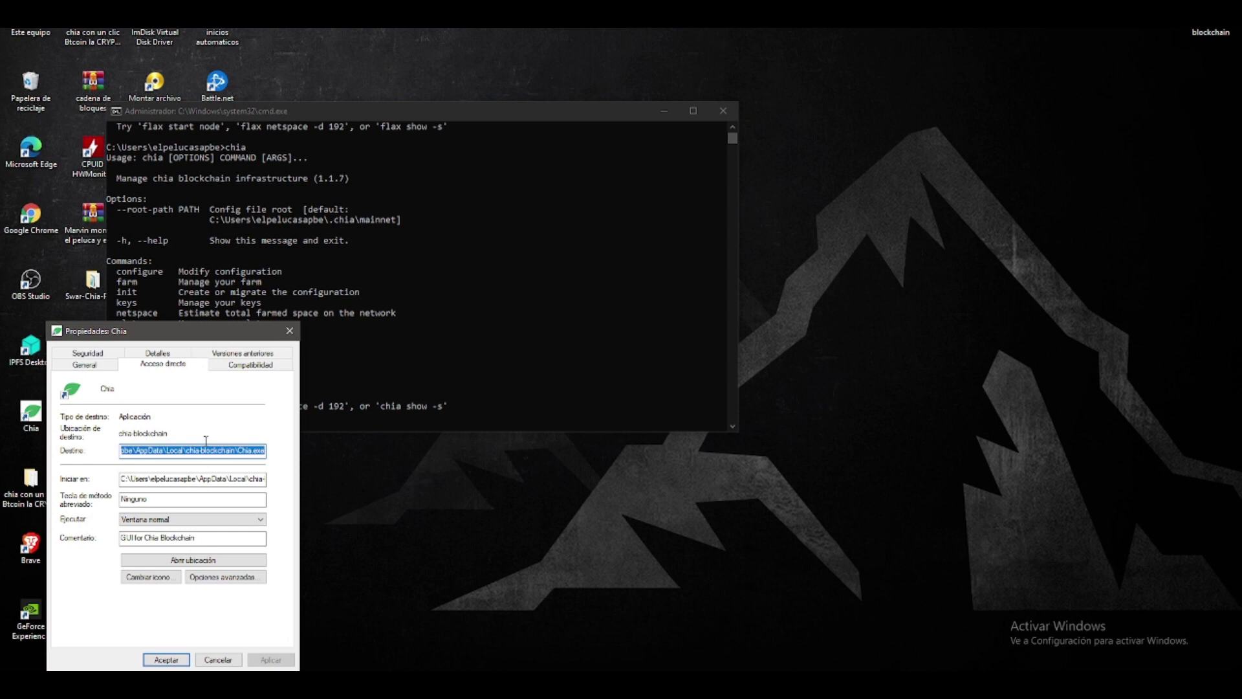
key(super+e)
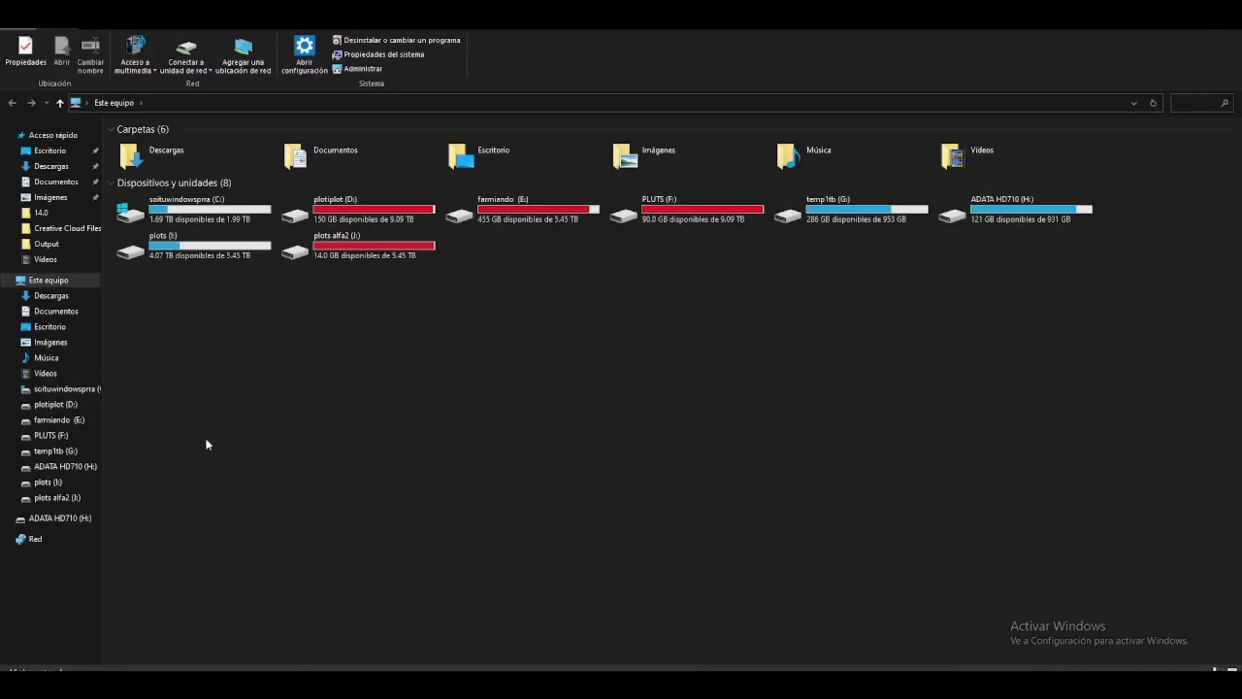
click(389, 98)
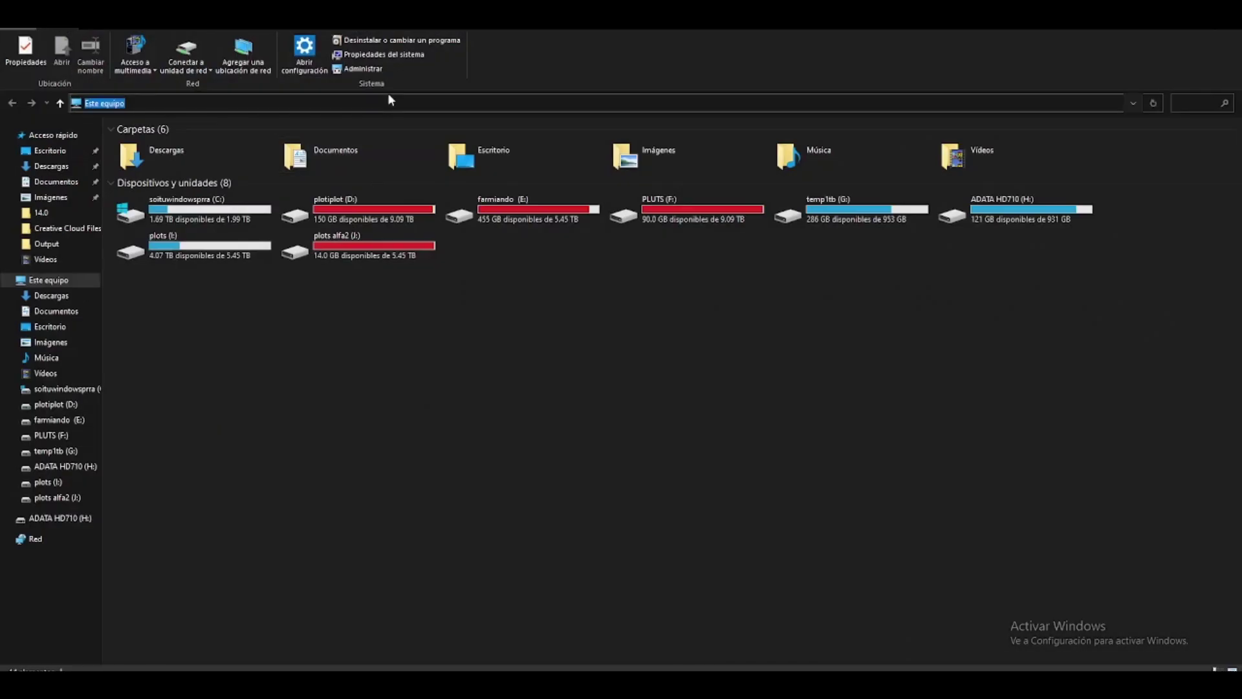
text(C:\Users\elpelucasapbe\AppData\Local\chia-blockchain\Chia.exe)
key(BackSpace)
key(BackSpace)
key(BackSpace)
key(BackSpace)
key(BackSpace)
key(BackSpace)
key(BackSpace)
key(BackSpace)
key(Return)
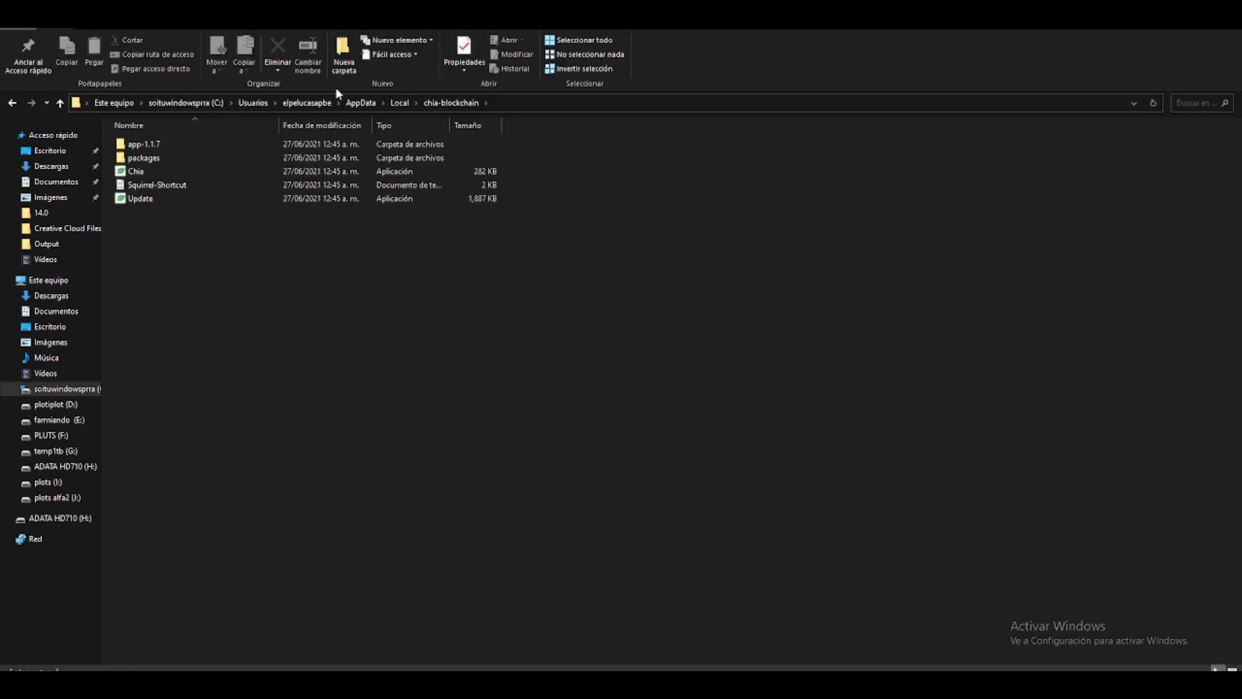
Open the app-1.1.7\resources\app.asar.unpacked\daemon folder inside chia-blockchain and select its full path.
double_click(171, 145)
double_click(172, 157)
double_click(176, 144)
click(178, 147)
double_click(177, 145)
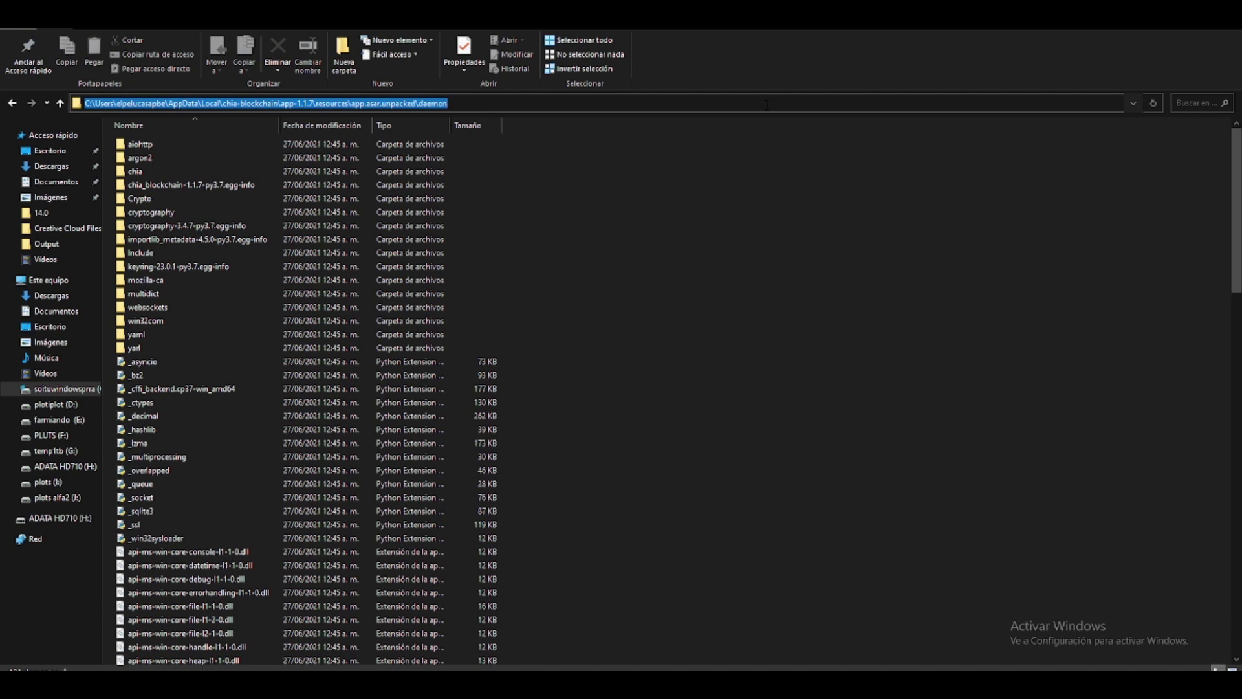
Run chia from a Command Prompt opened in the daemon folder, closing that prompt and the Chia shortcut's properties when done.
text(cmd)
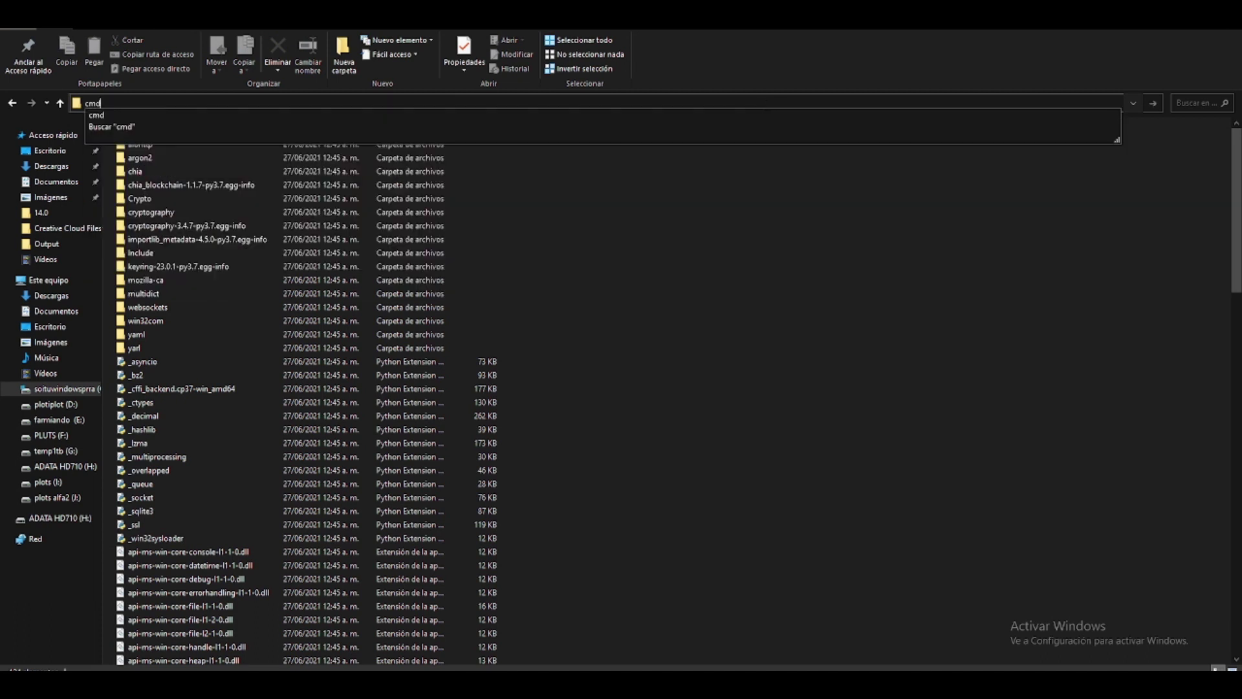
key(Return)
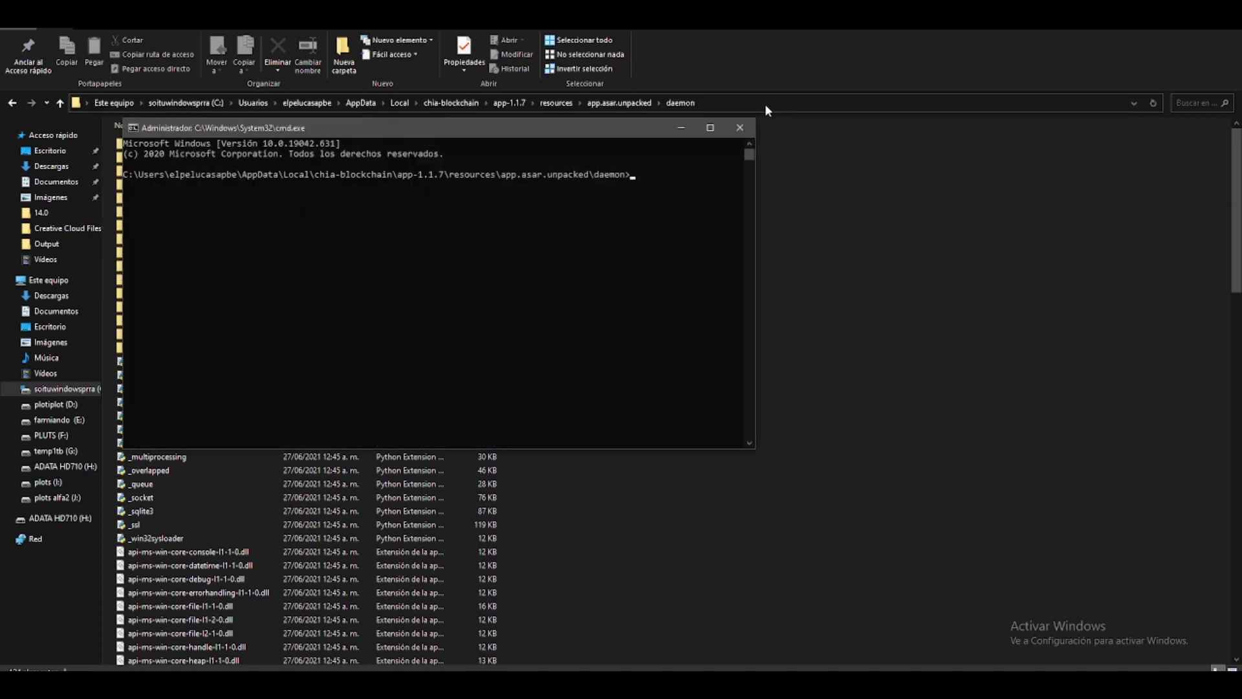
click(727, 103)
text(x)
text(hia)
key(Left)
key(Left)
key(Left)
key(BackSpace)
text(c)
key(Return)
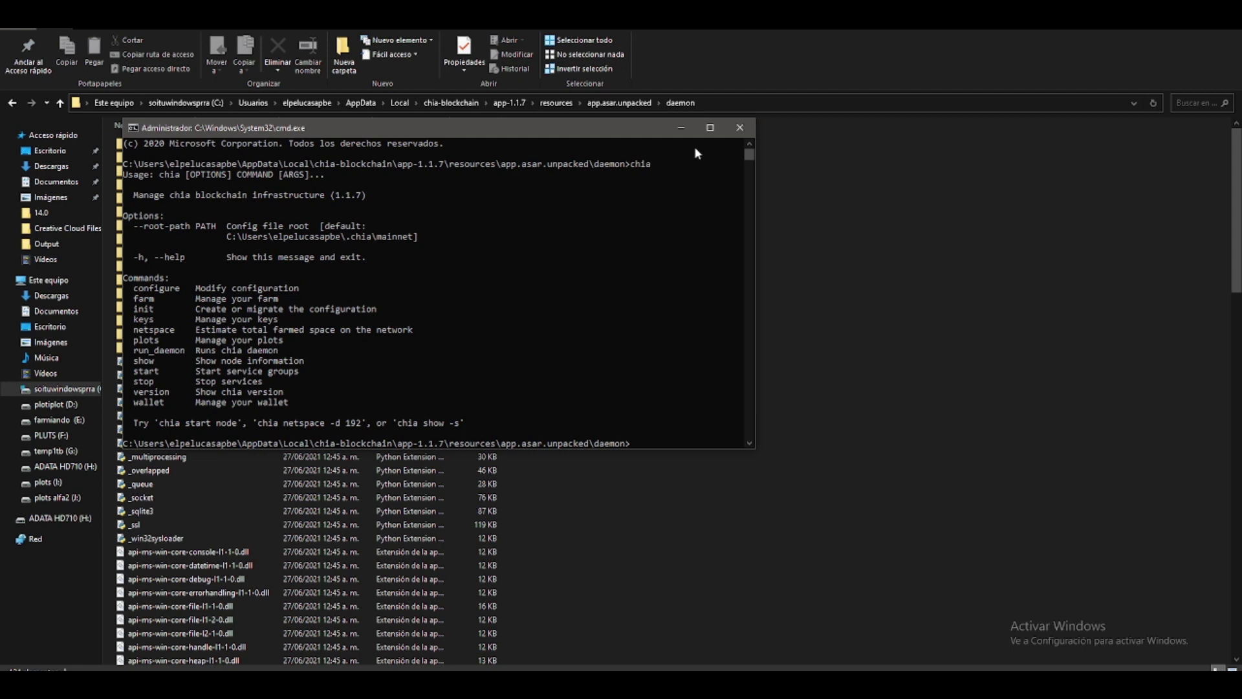
click(740, 130)
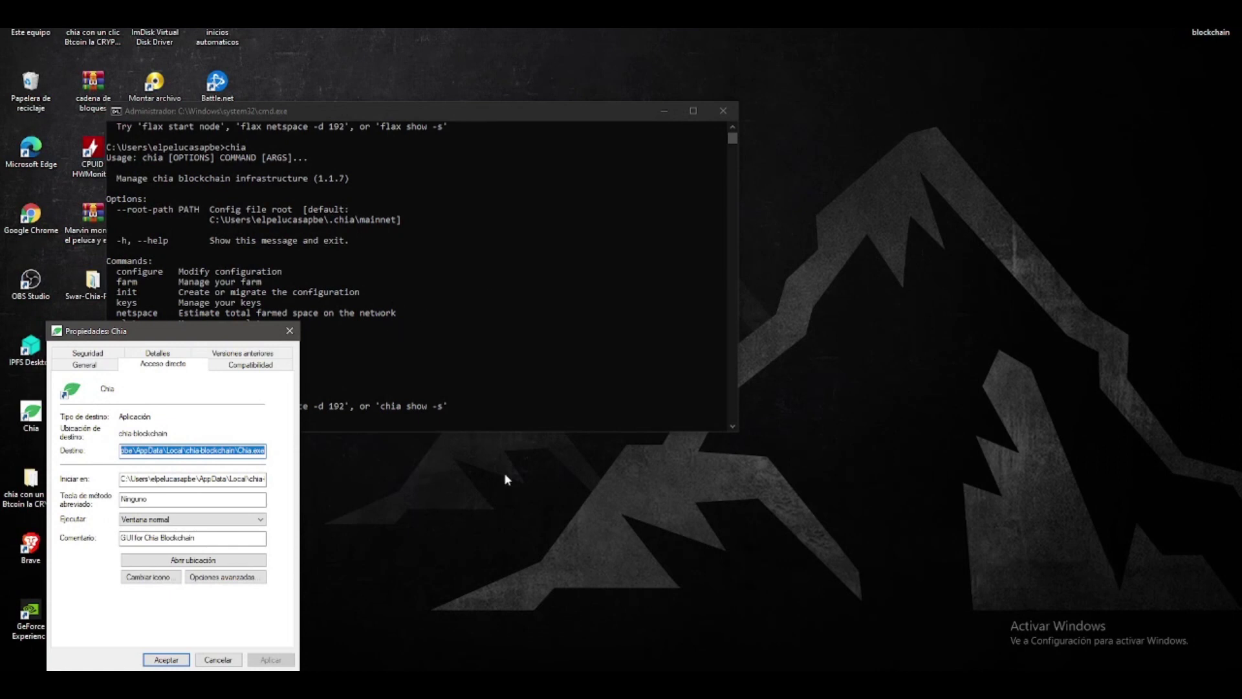
click(289, 332)
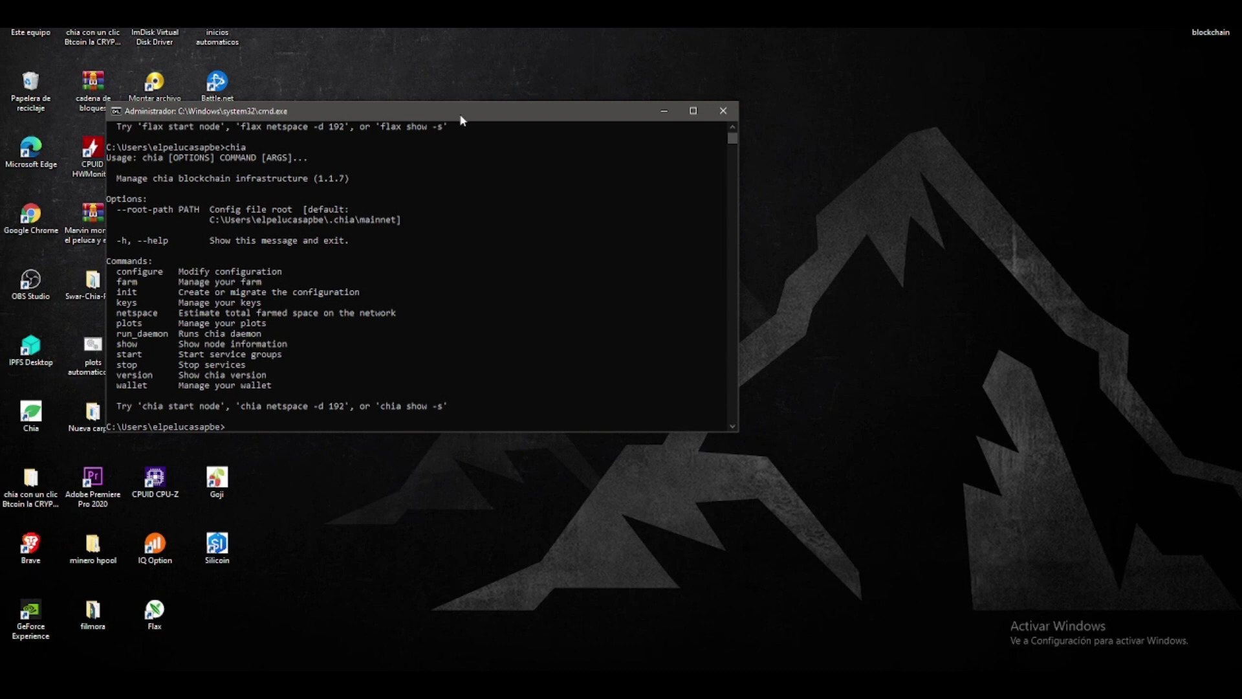
Run chia plots check in the remaining Command Prompt and minimize its window.
drag(461, 120, 608, 144)
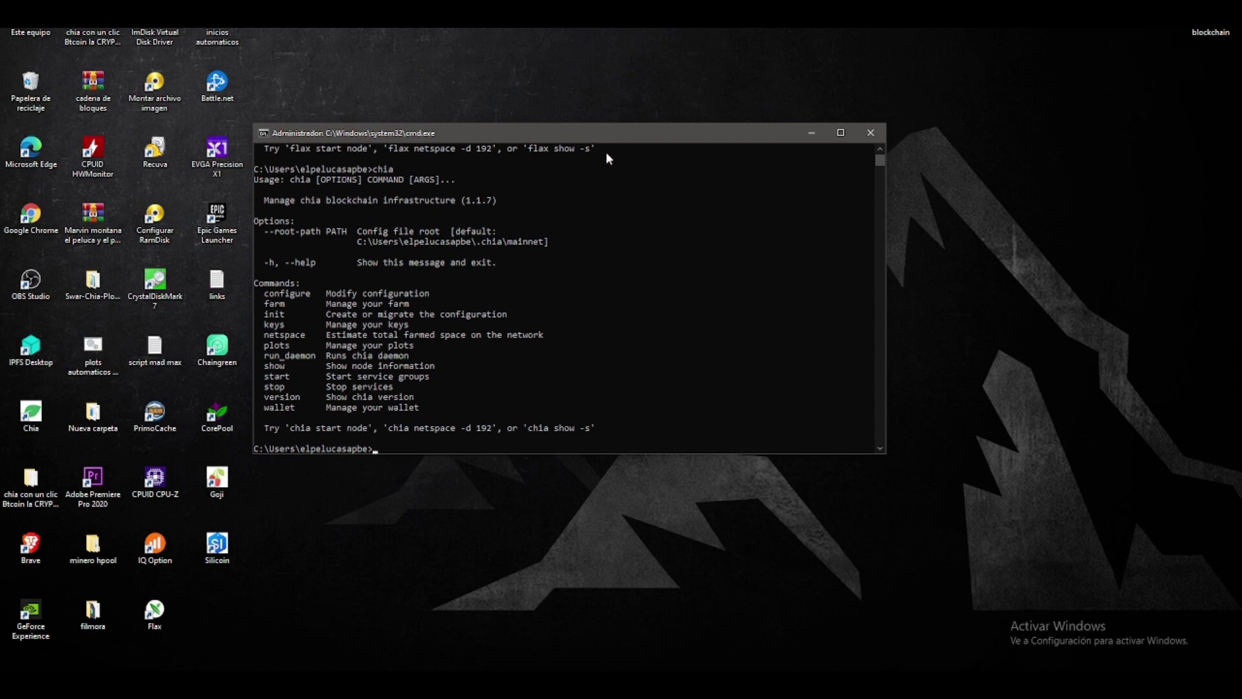
text(chia plor)
key(BackSpace)
text(ts create)
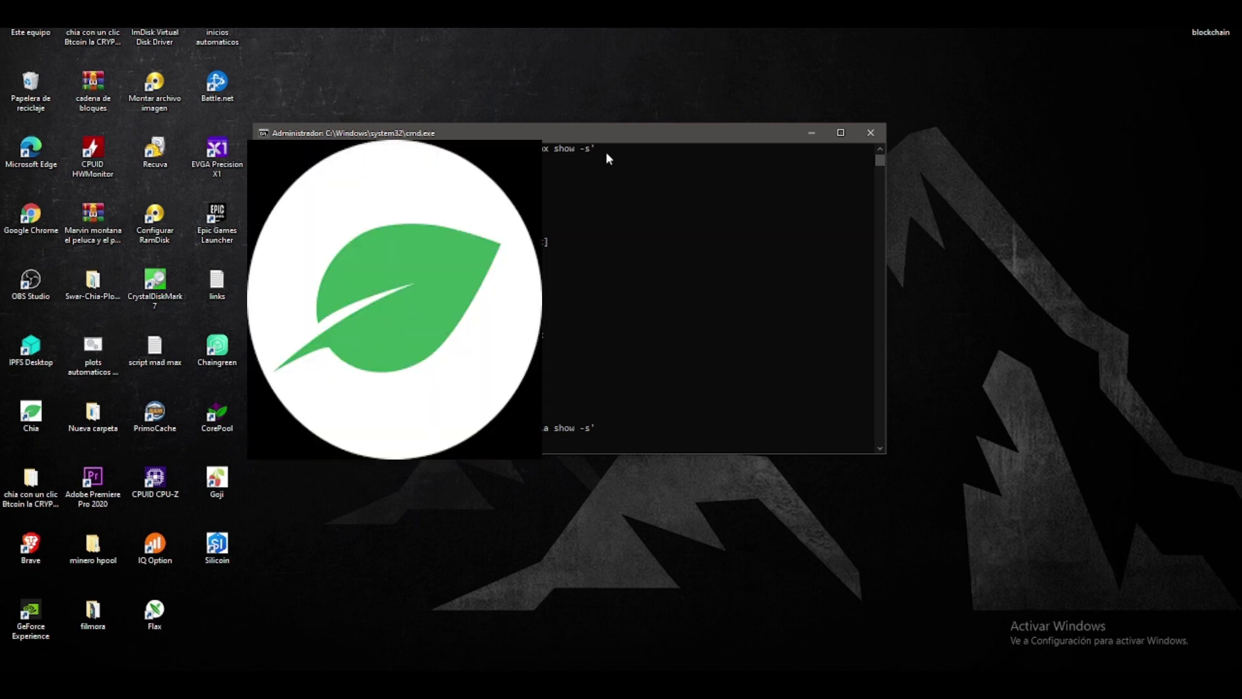
key(Return)
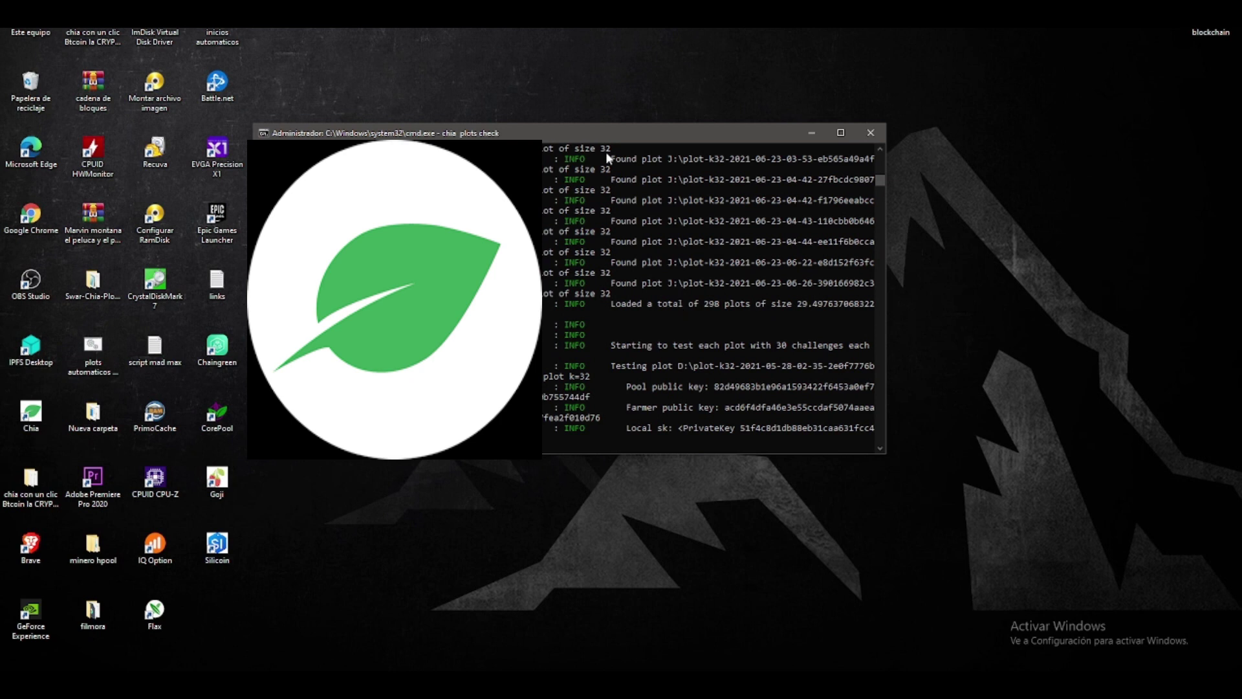
click(822, 131)
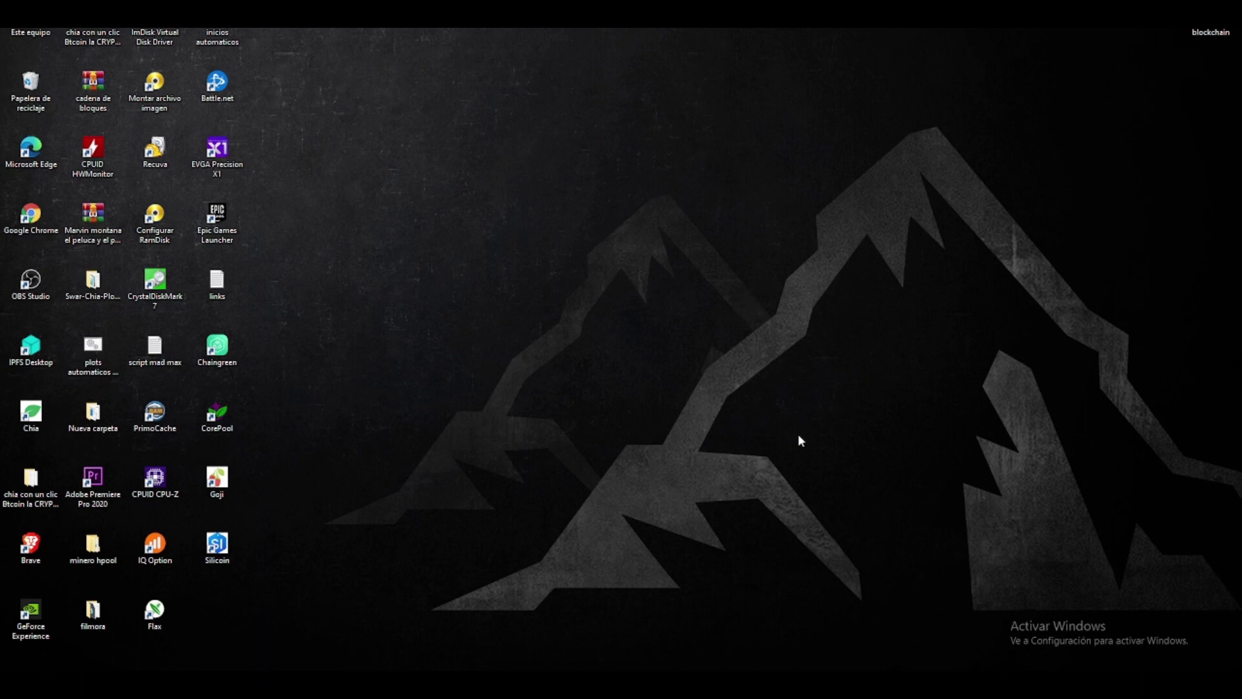
Bring up the Notepad command list and run chia keys add in a new Command Prompt.
key(alt+Tab)
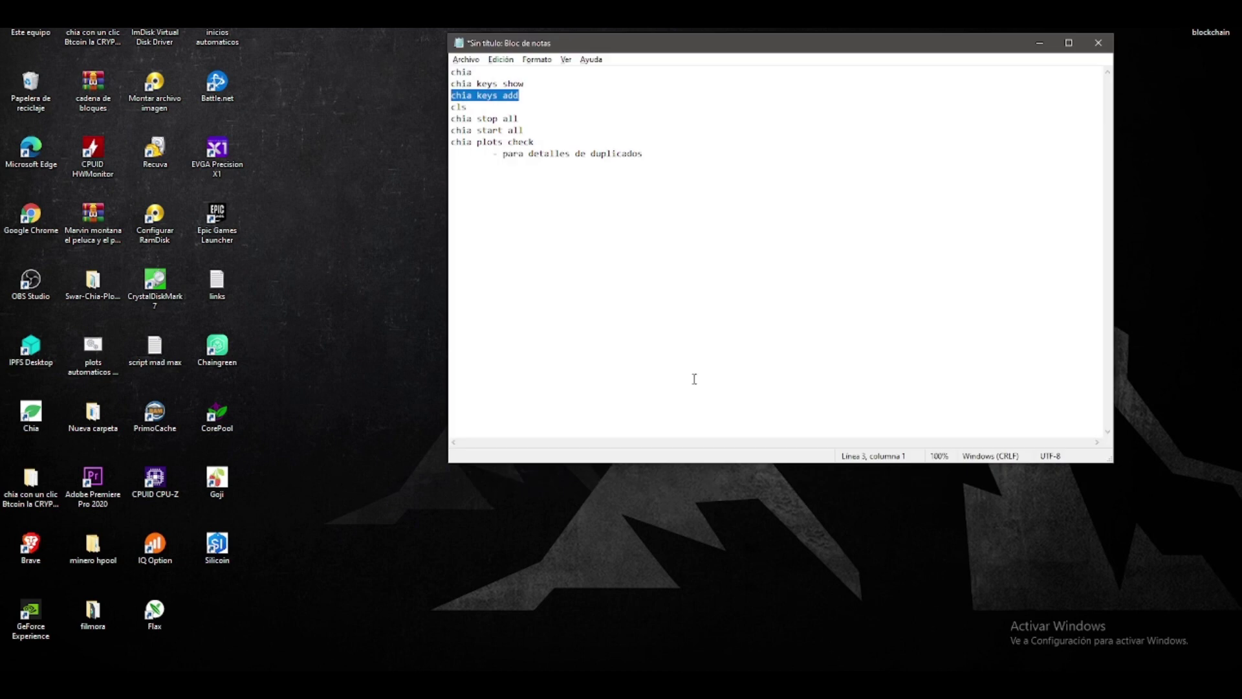
key(super+r)
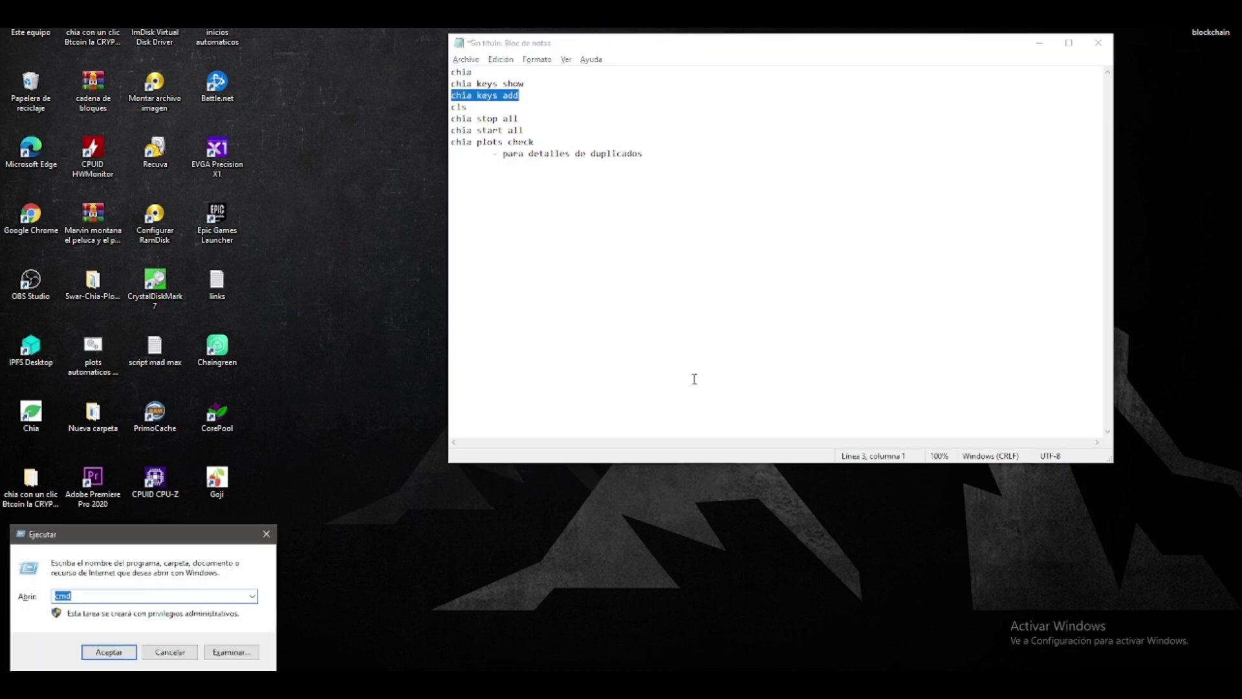
key(Return)
text(c)
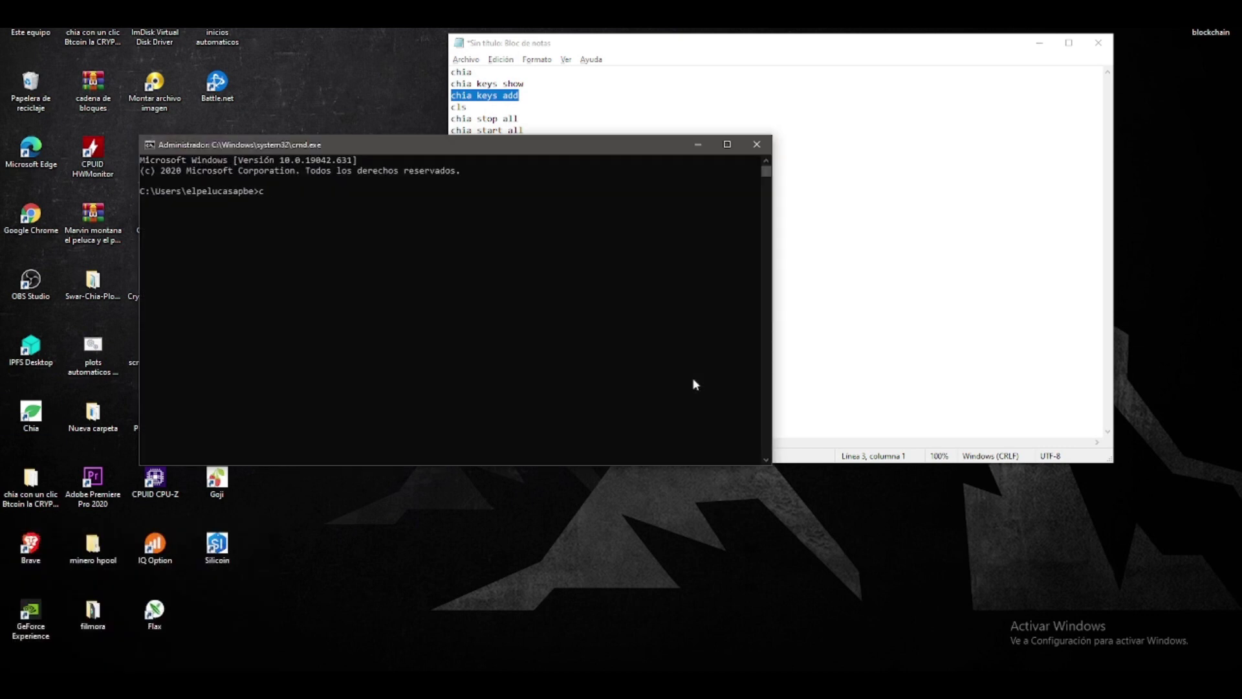
text(hia keys add)
key(Return)
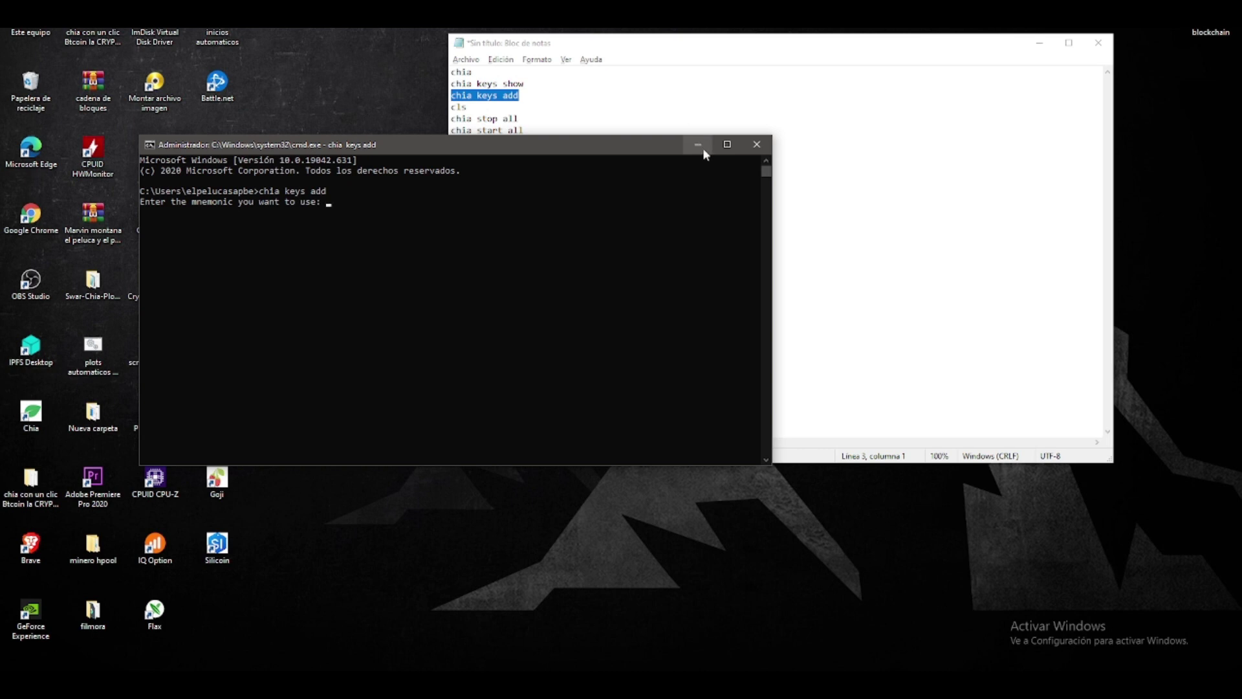
Move the Command Prompt clear of the notes and number the "para detalles de duplicados" line with 1-.
drag(663, 150, 714, 200)
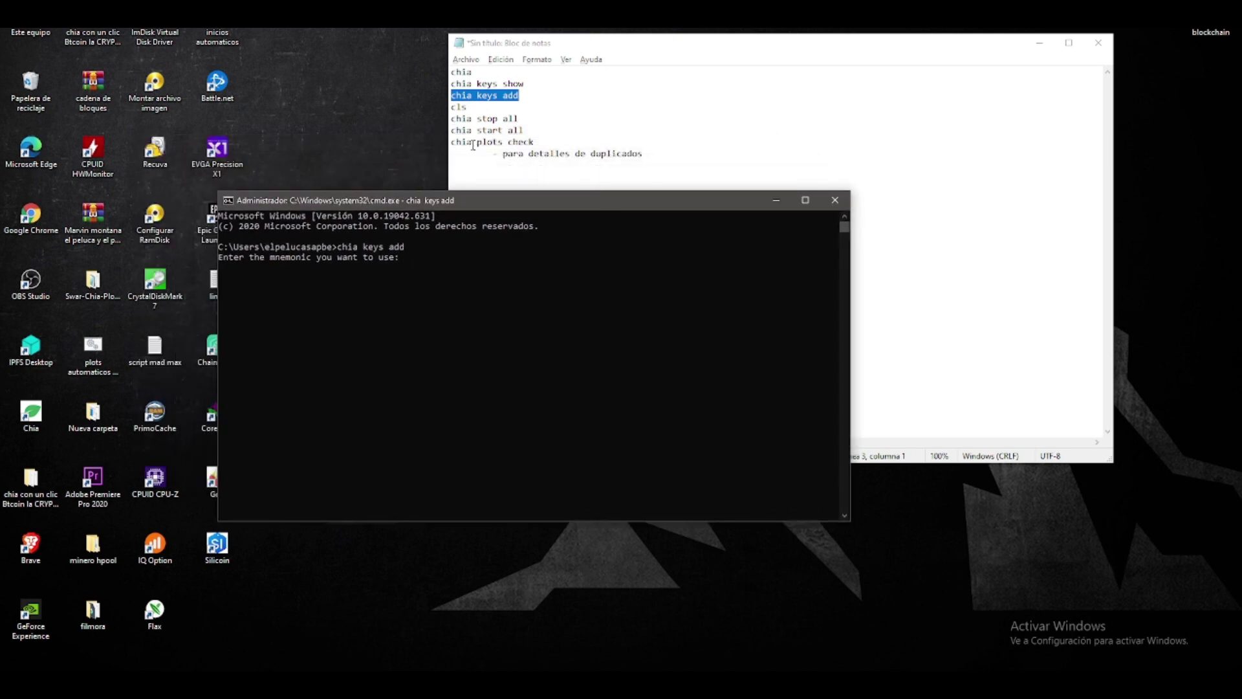
drag(477, 141, 519, 153)
click(523, 163)
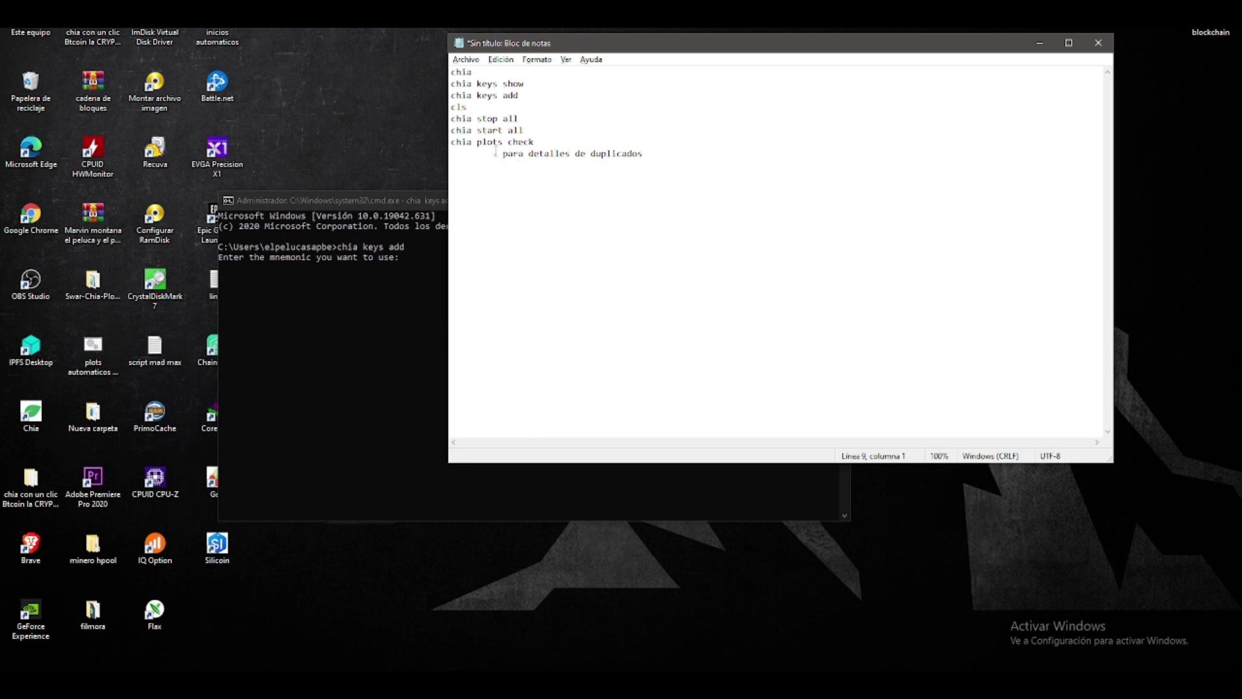
text(1-)
Review the listed commands in the notes one by one: chia start all, chia stop all, cls, chia keys add and chia keys show.
click(497, 130)
drag(525, 130, 449, 131)
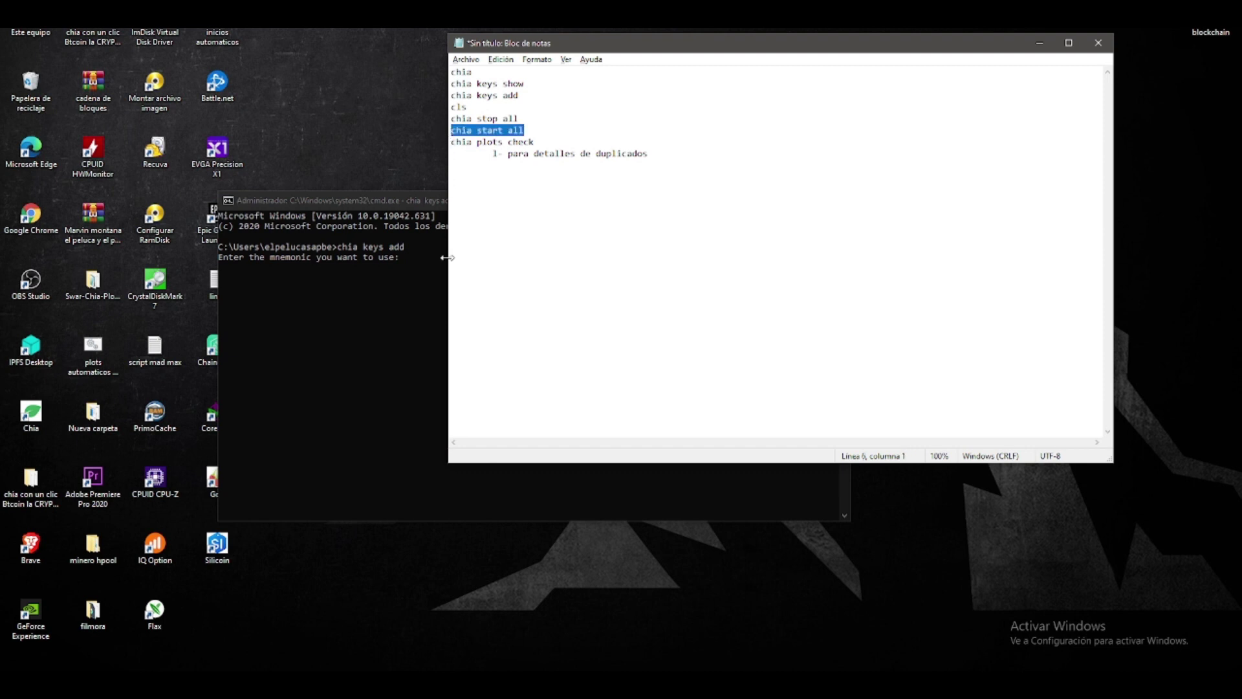
click(414, 288)
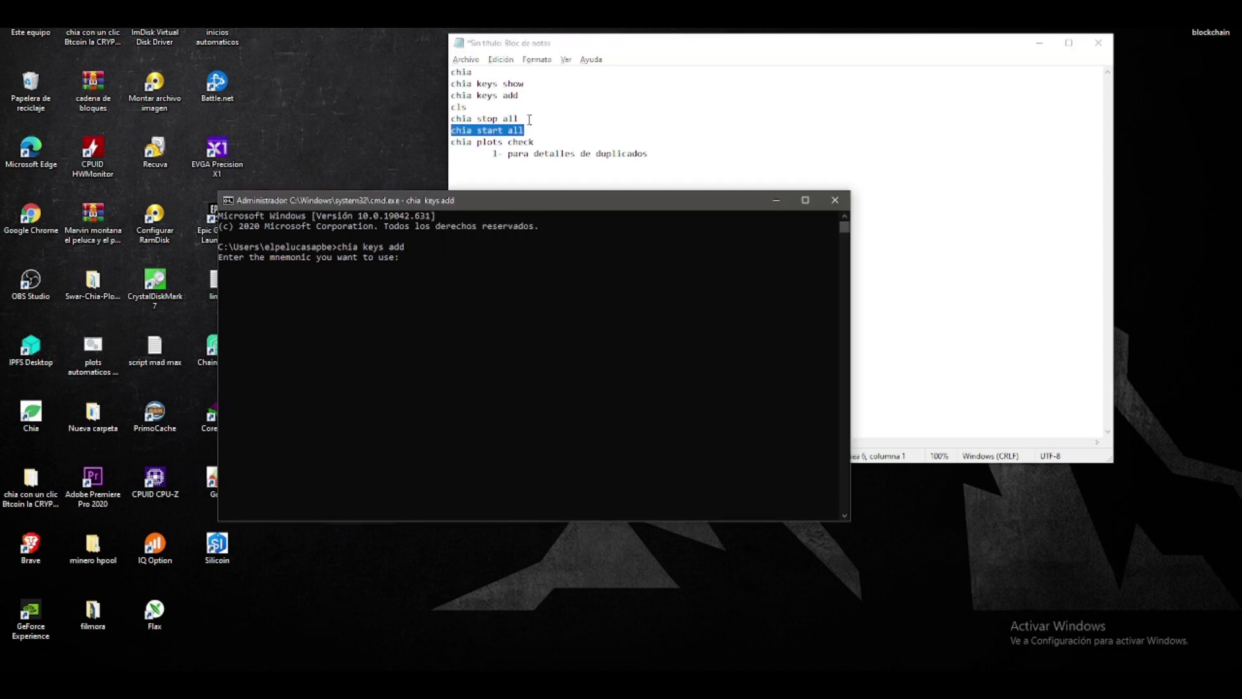
drag(519, 119, 430, 122)
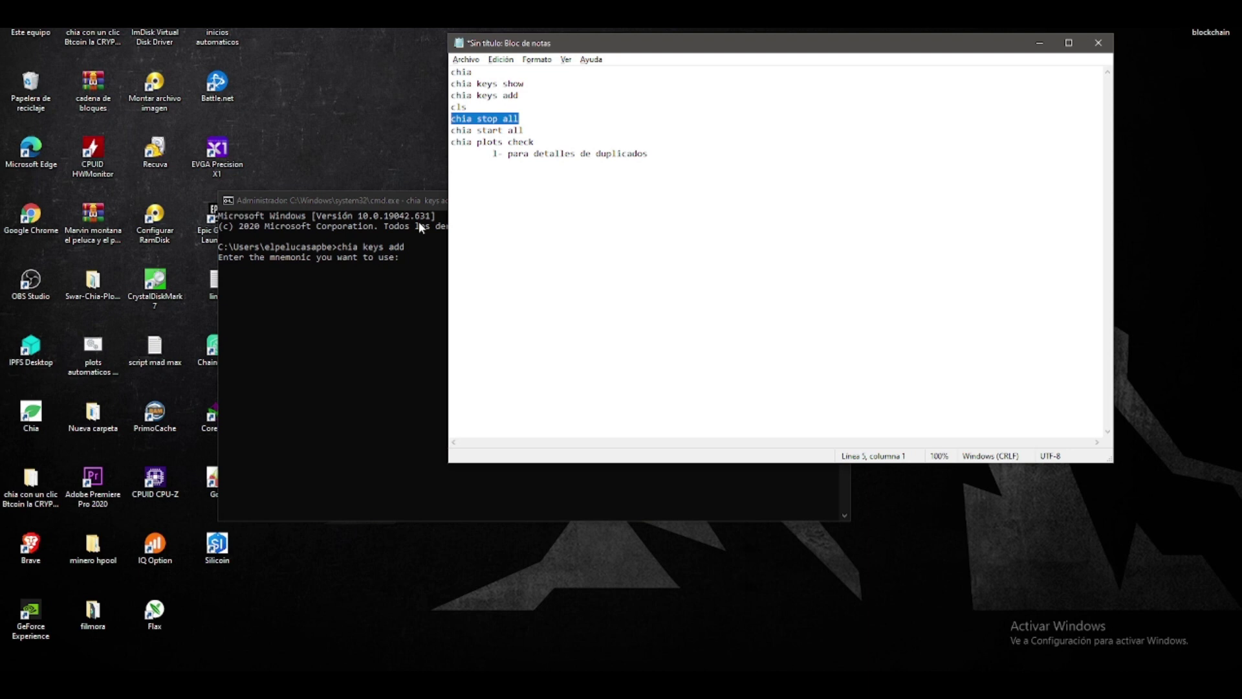
drag(466, 107, 450, 108)
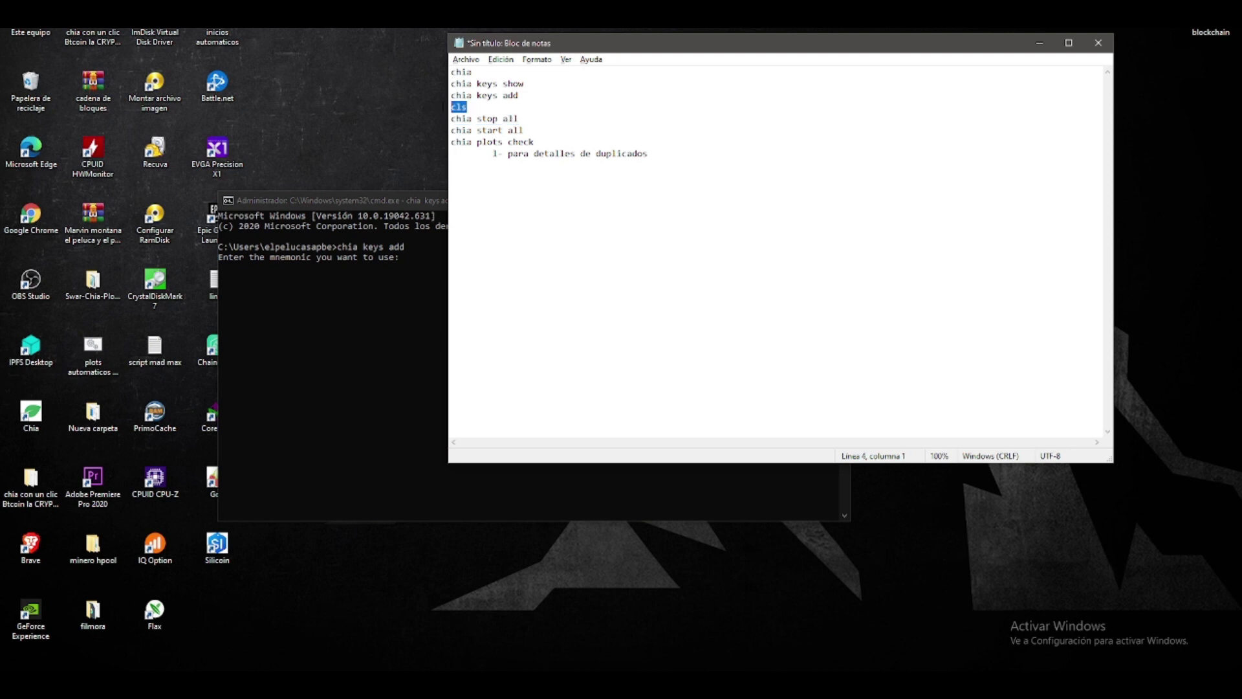
click(523, 95)
drag(524, 95, 450, 96)
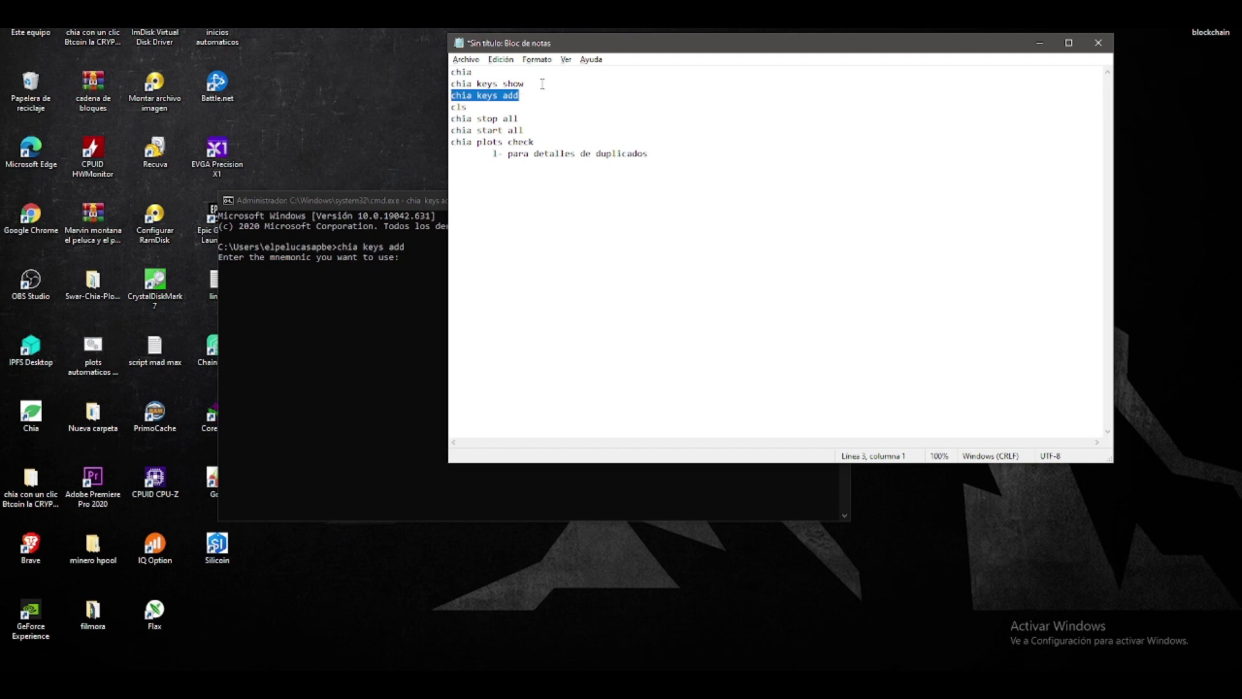
click(562, 95)
click(450, 95)
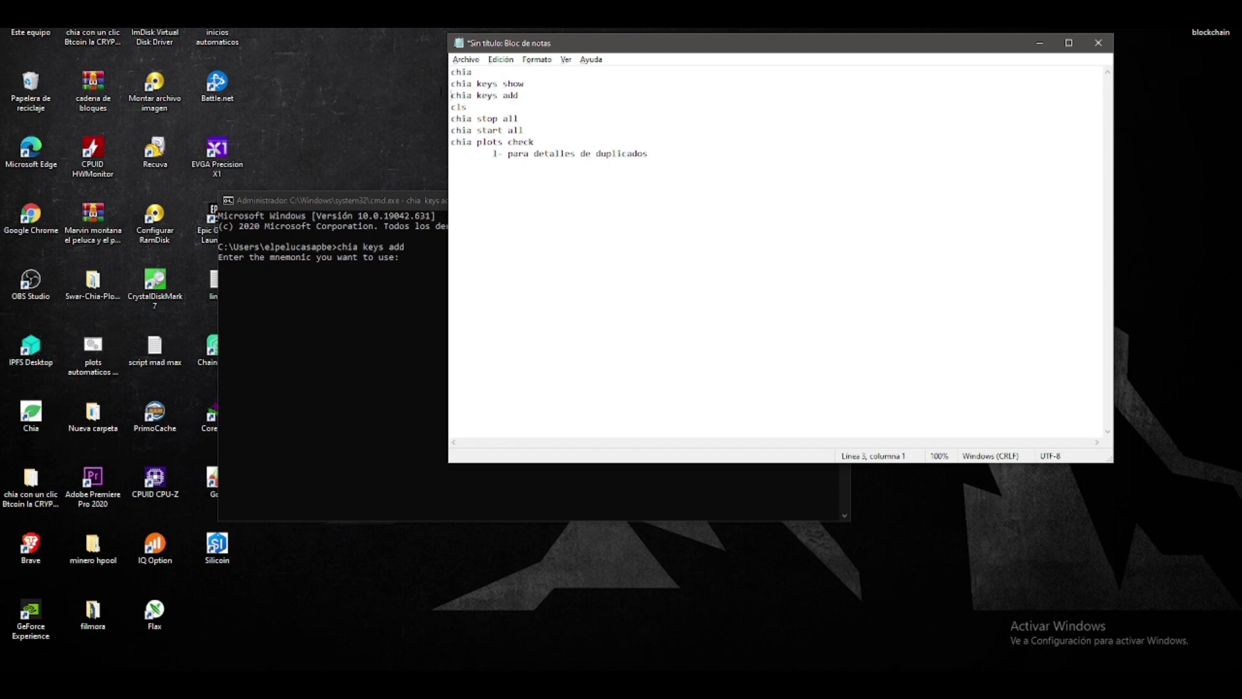
drag(442, 91, 436, 86)
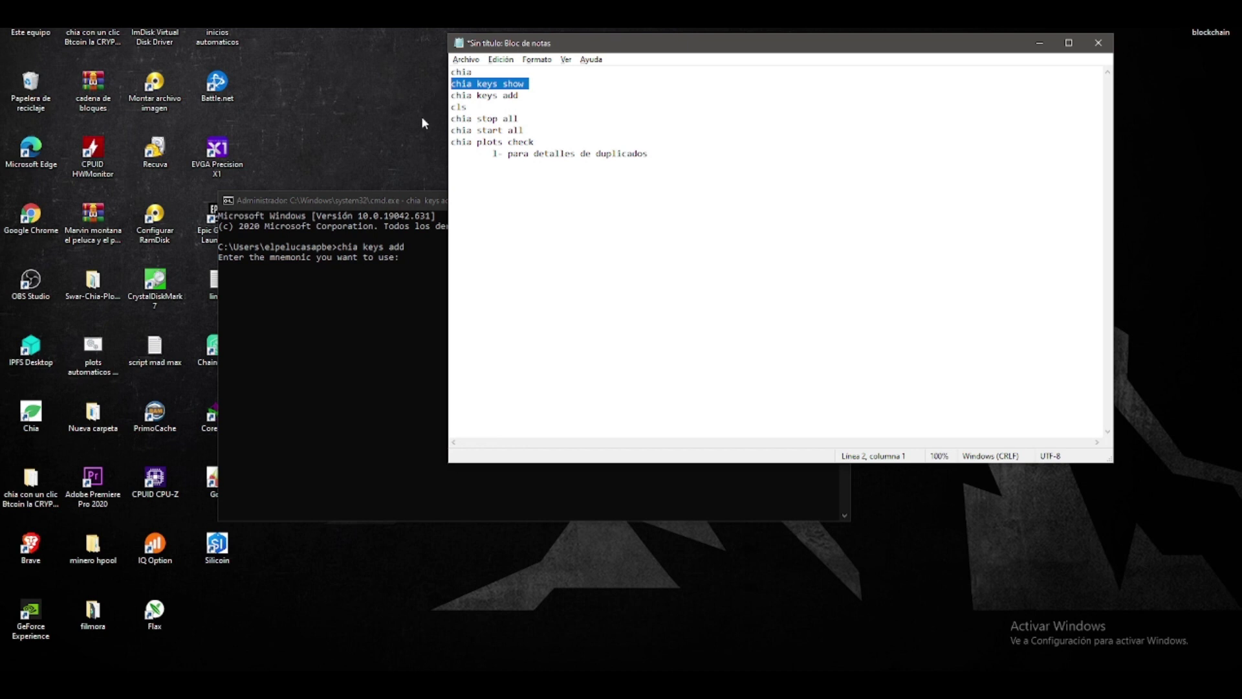
Close the Command Prompt running chia keys add and open the Run dialog to launch cmd again.
click(422, 287)
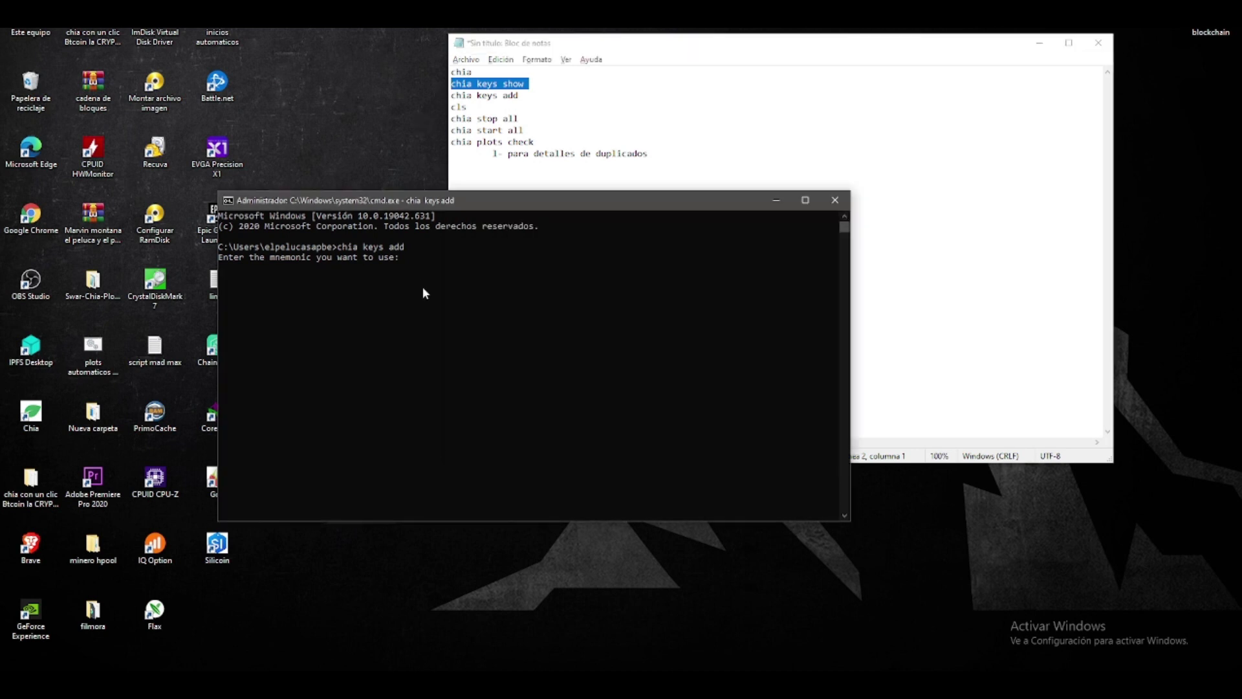
click(834, 200)
key(super+r)
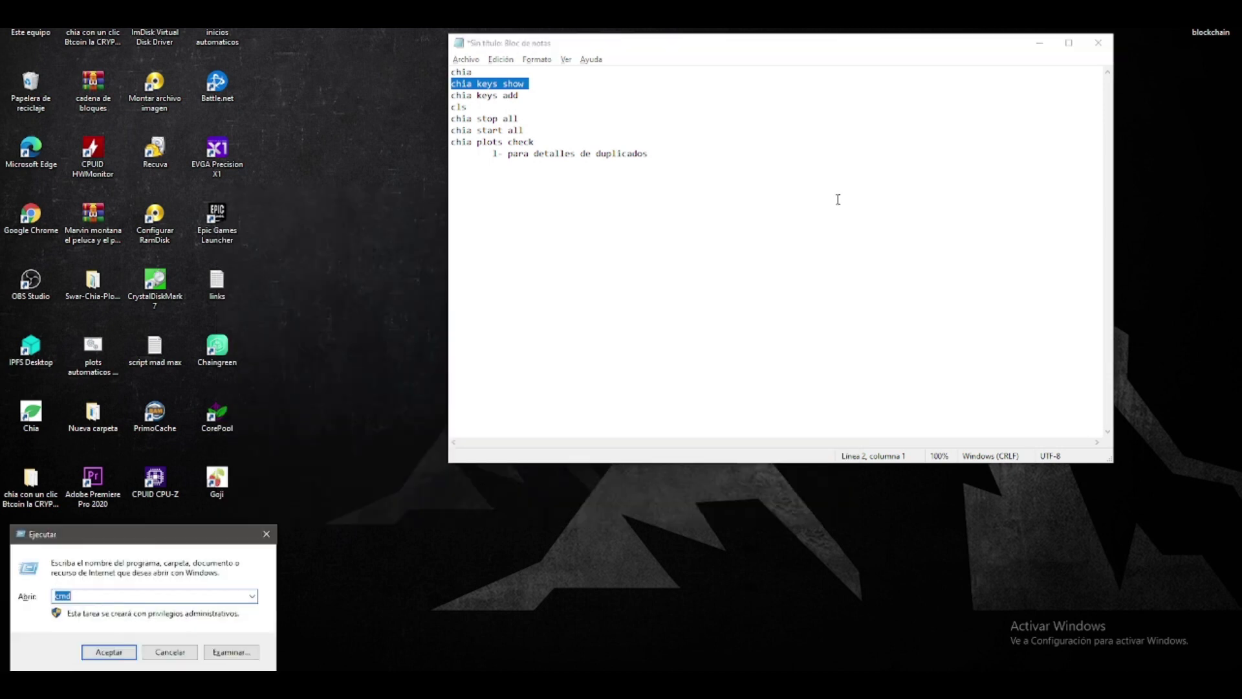